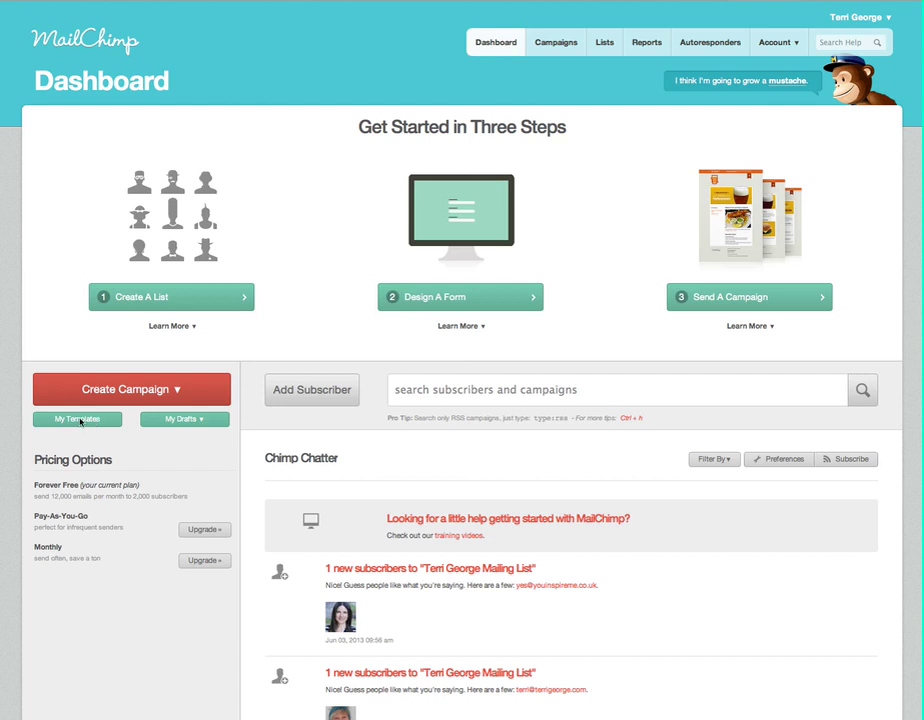
- Start a new template from the basic layout "1:2 columns w/right sidebar"
left_click(77, 420)
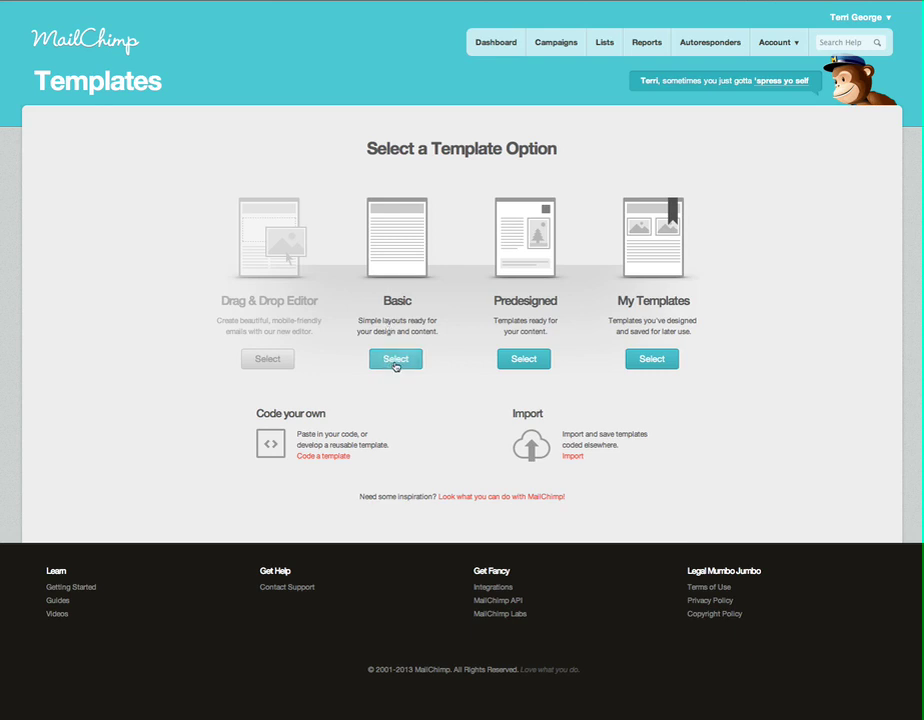
left_click(395, 360)
mouse_move(395, 365)
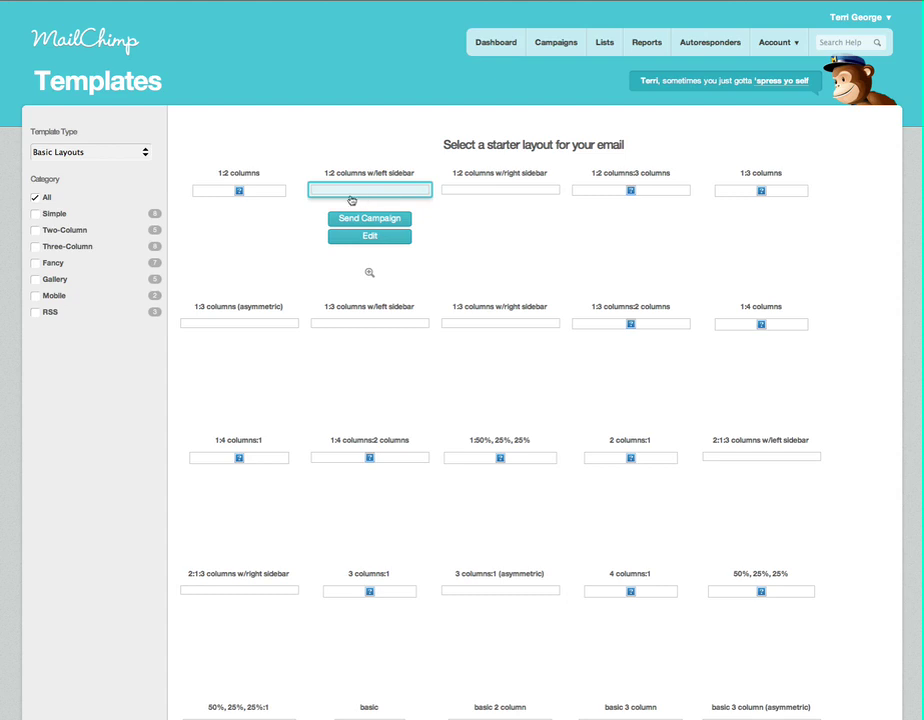
mouse_move(181, 175)
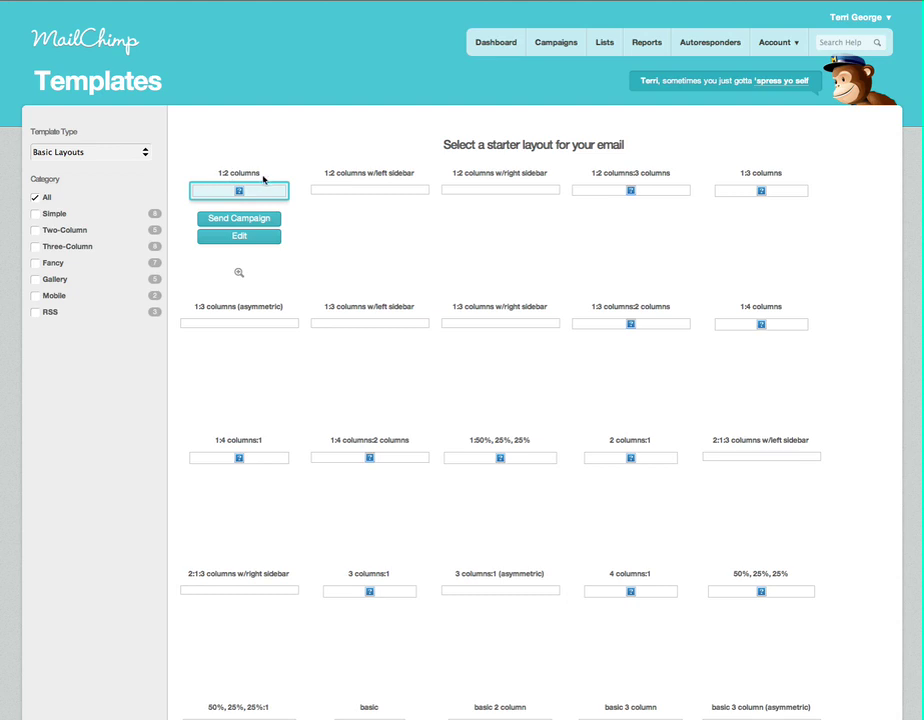
mouse_move(327, 175)
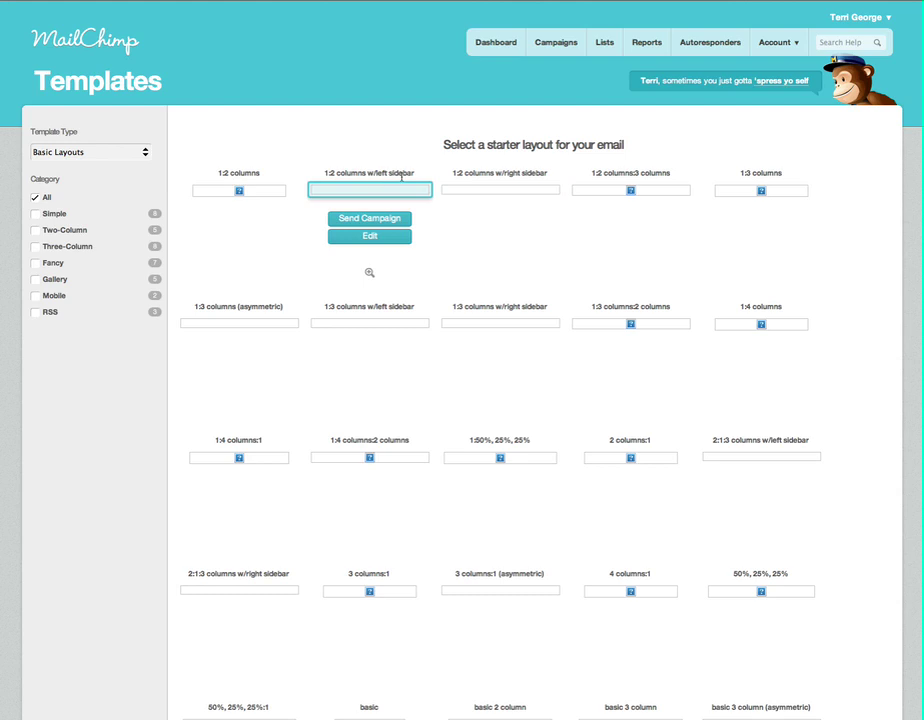
mouse_move(467, 183)
mouse_move(631, 181)
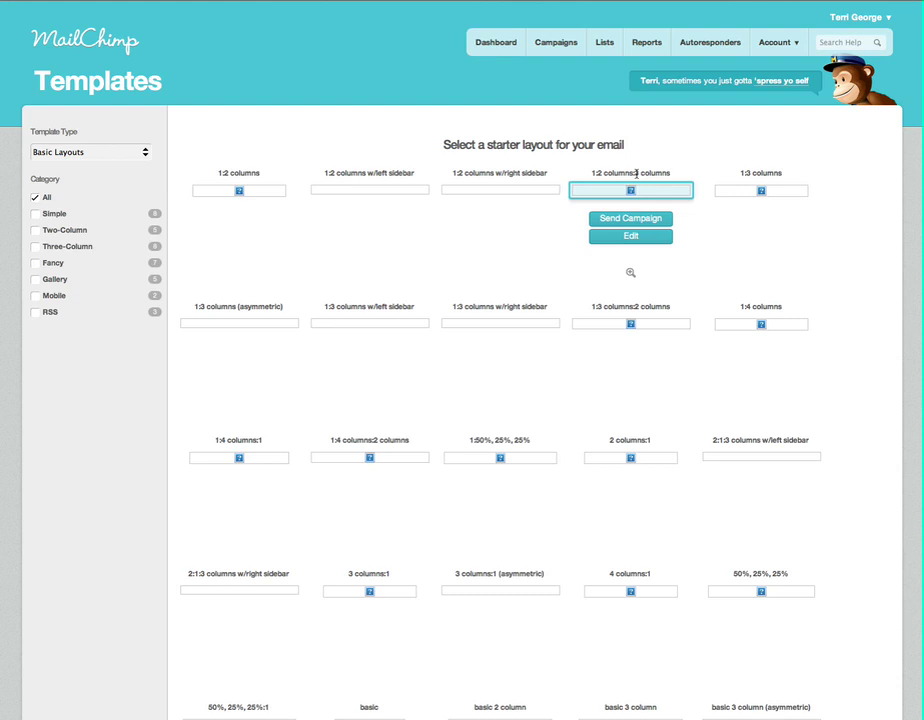
mouse_move(445, 329)
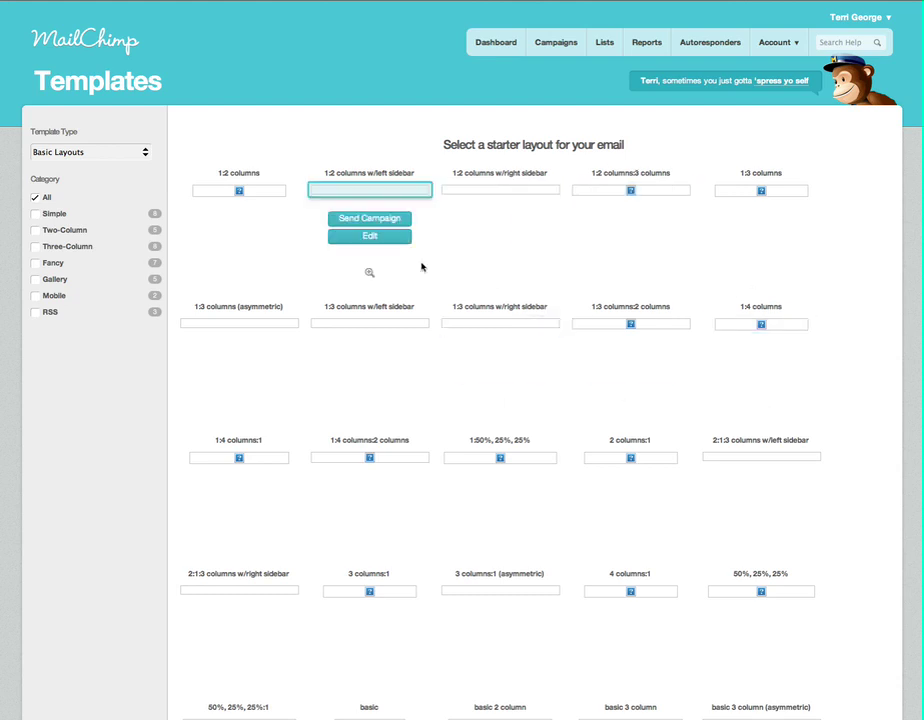
mouse_move(466, 262)
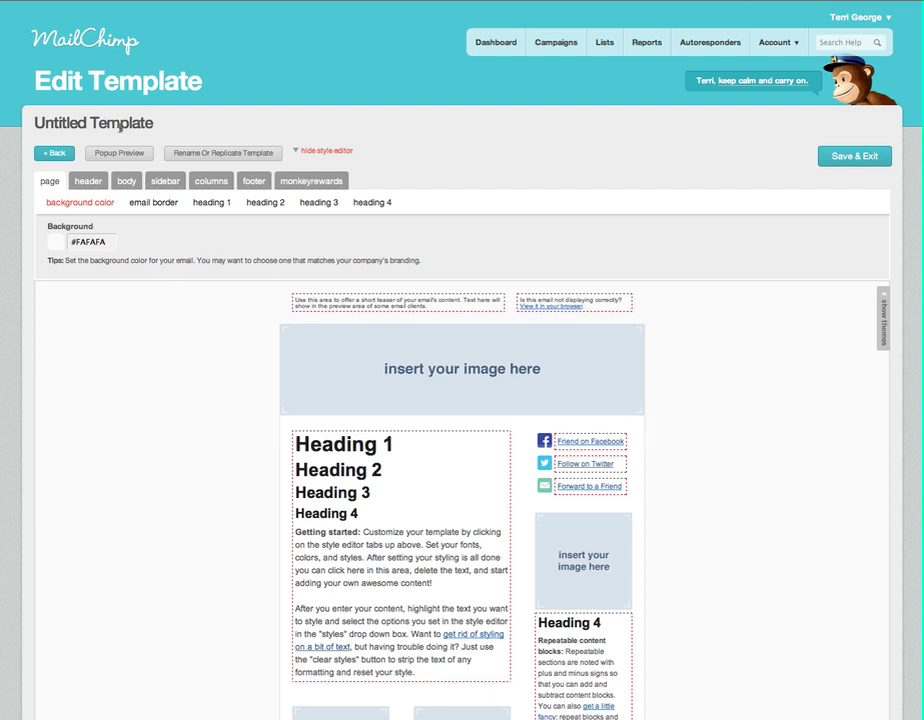
- Replace the 600px header placeholder with the stored banner image whose file name ends in 1369393251.jpg, keeping its default image properties
scroll(724, 373, "down", 1)
scroll(724, 373, "up", 1)
mouse_move(509, 371)
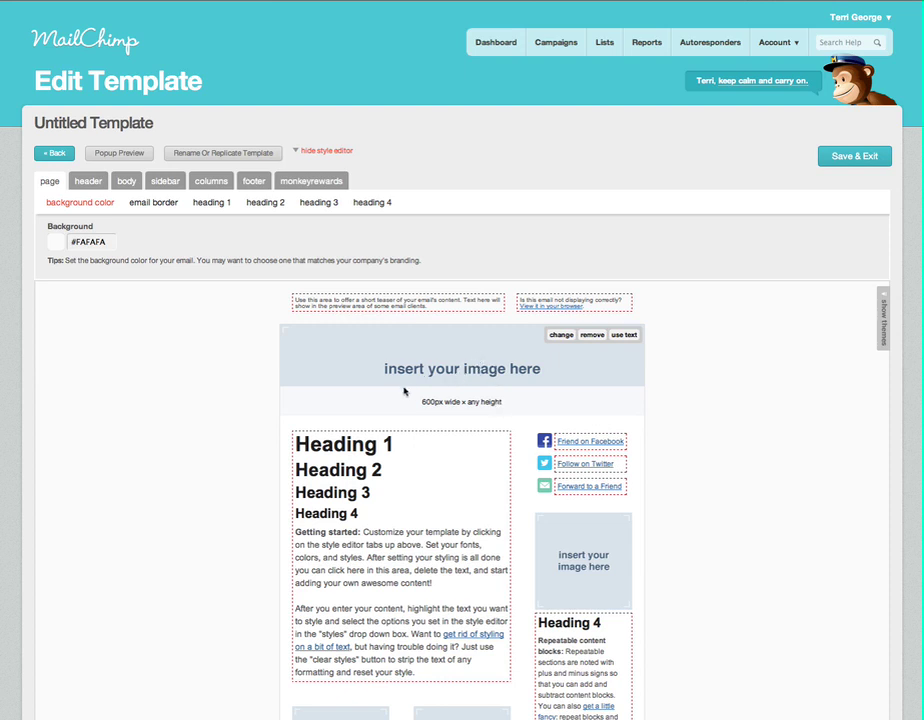
left_click(565, 336)
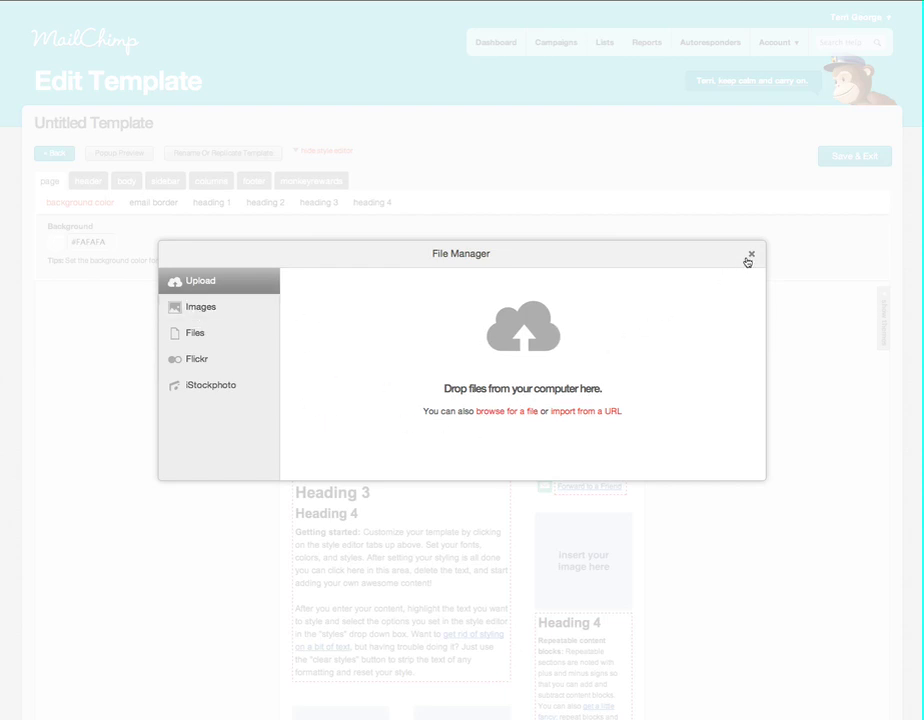
left_click(203, 316)
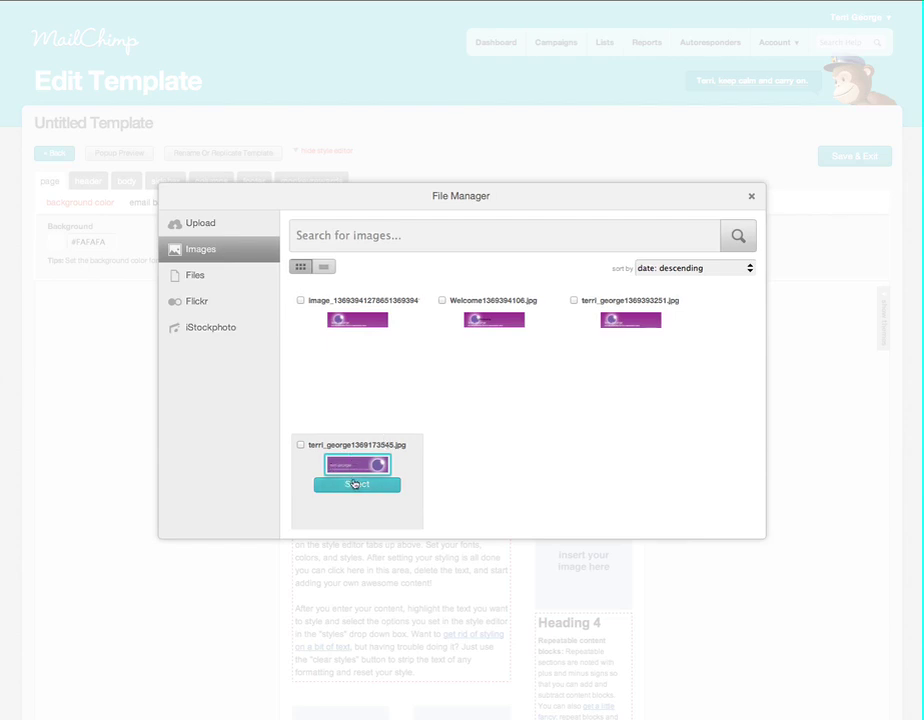
left_click(366, 485)
left_click(364, 496)
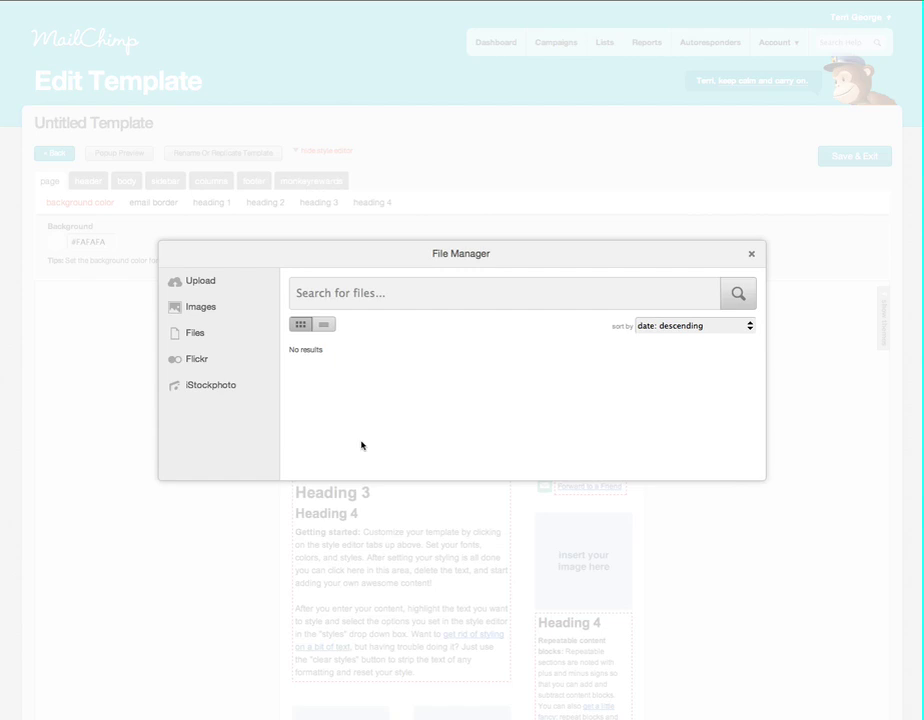
left_click(187, 307)
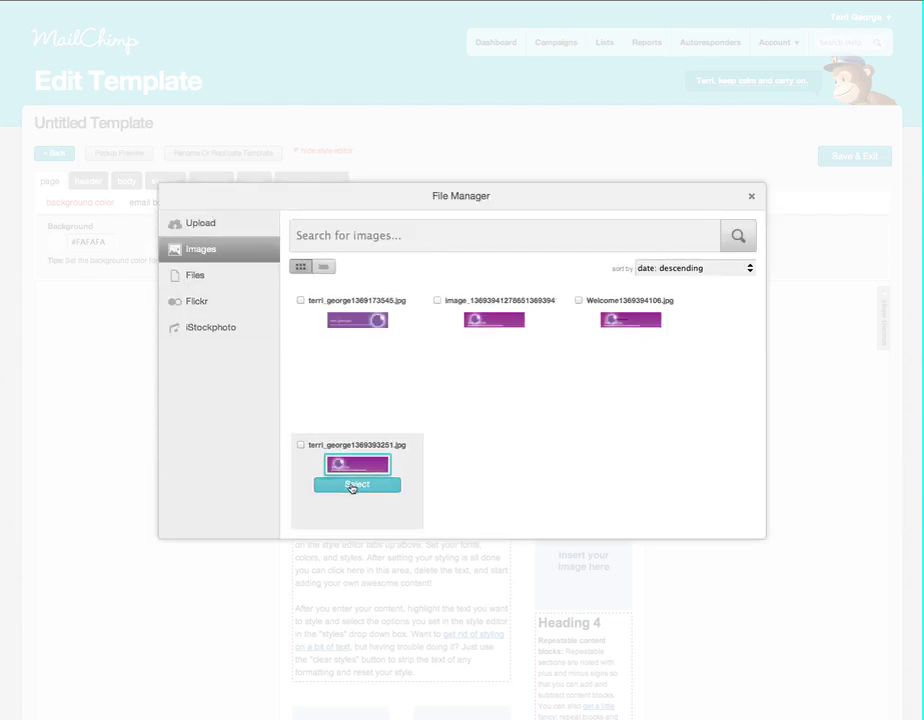
left_click(355, 486)
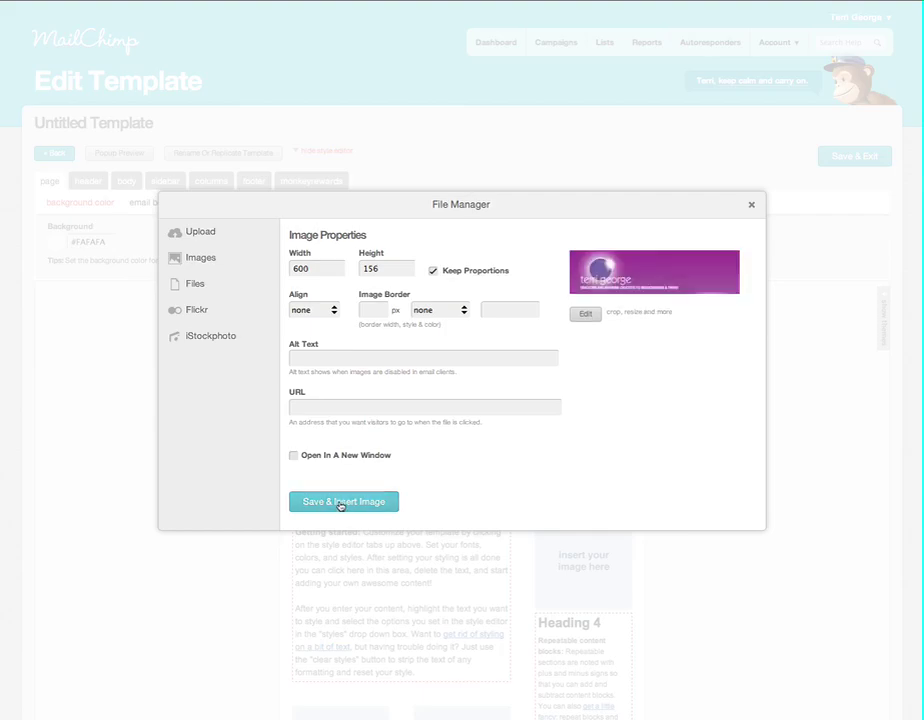
left_click(340, 501)
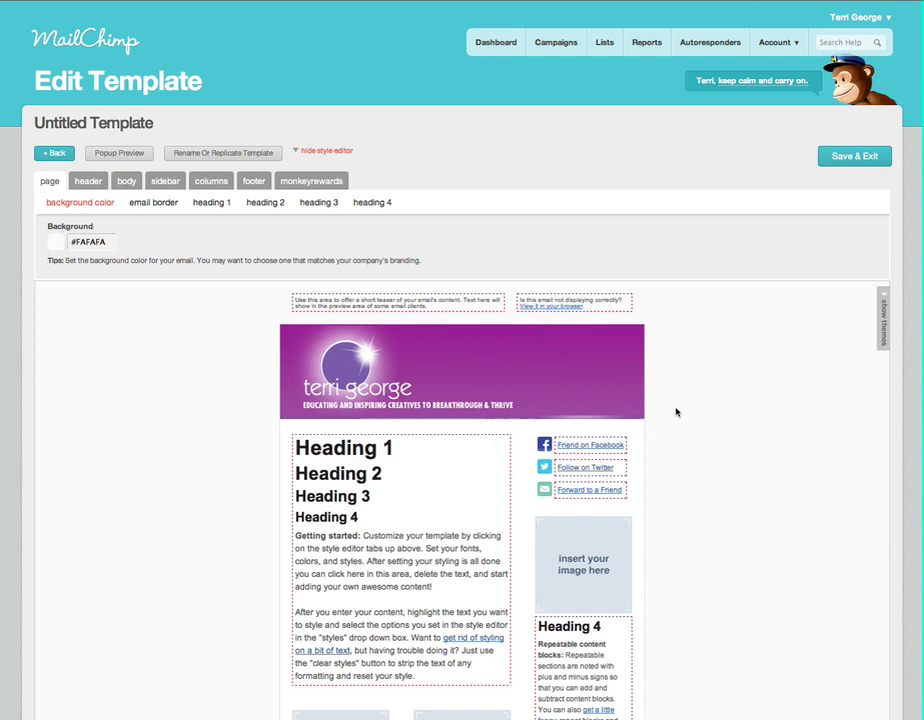
scroll(676, 411, "down", 3)
scroll(676, 411, "up", 3)
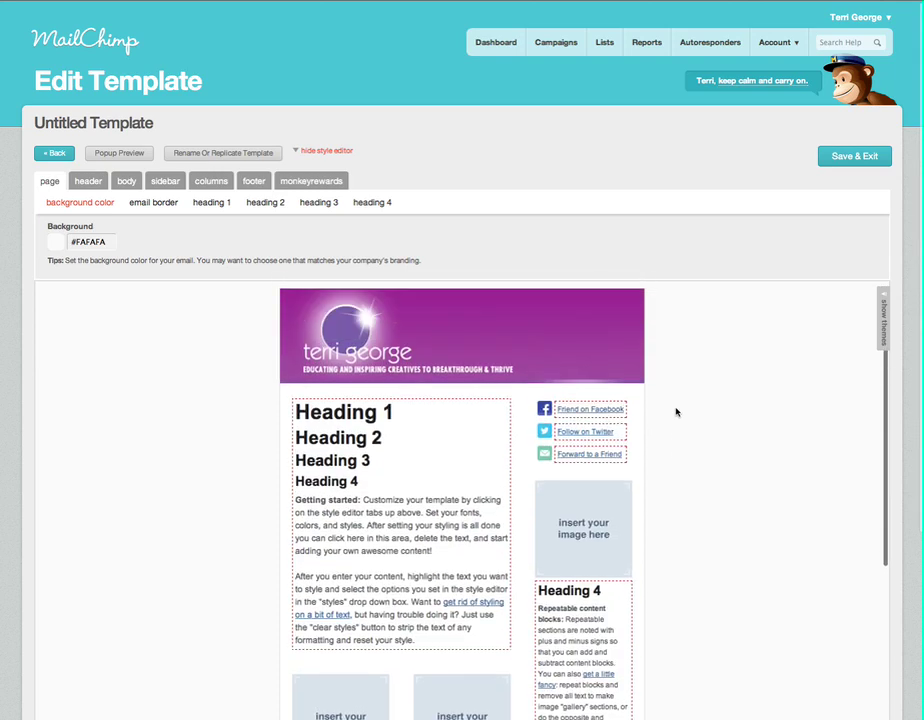
scroll(676, 411, "down", 2)
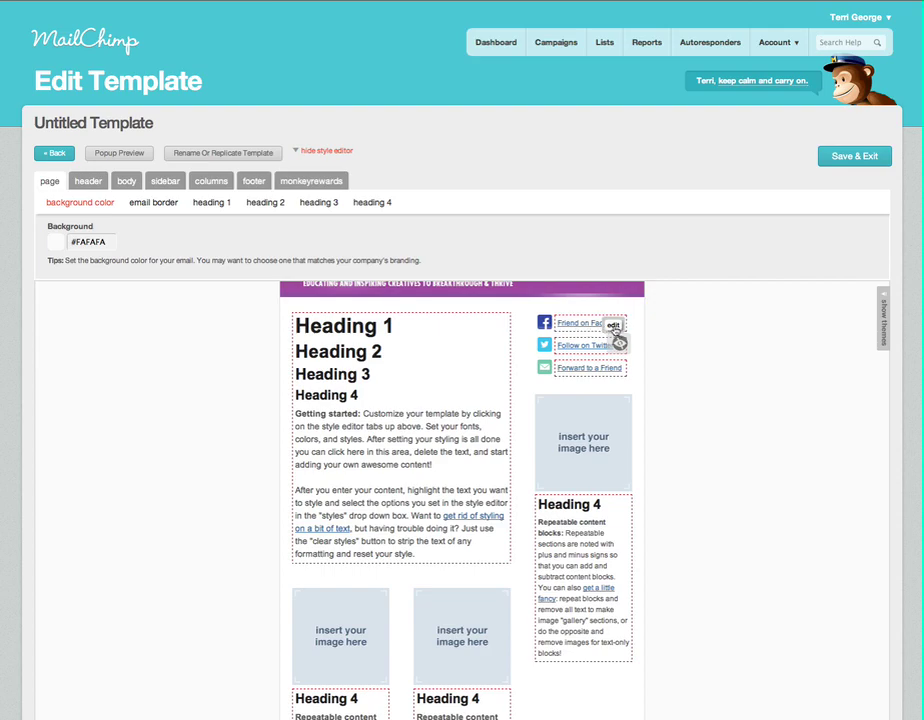
left_click(614, 328)
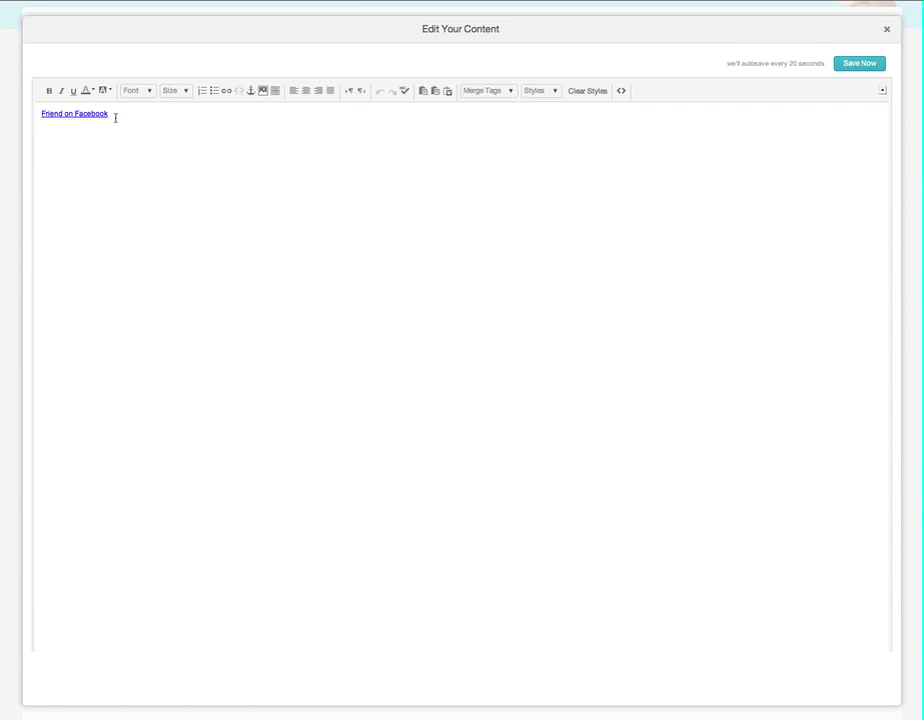
left_click_drag(115, 117, 38, 116)
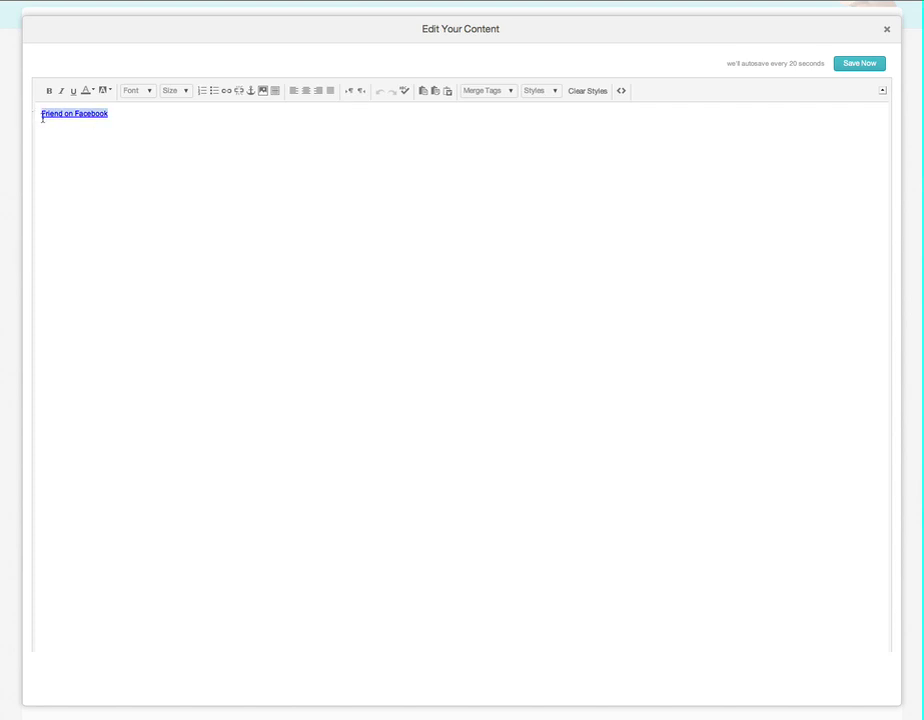
left_click(228, 91)
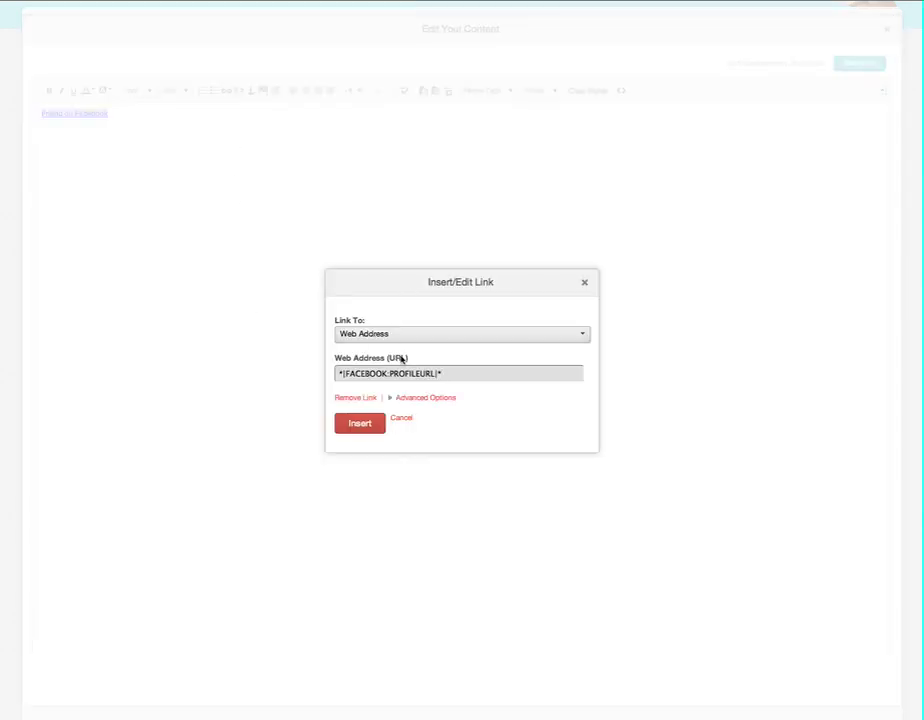
left_click_drag(449, 372, 333, 373)
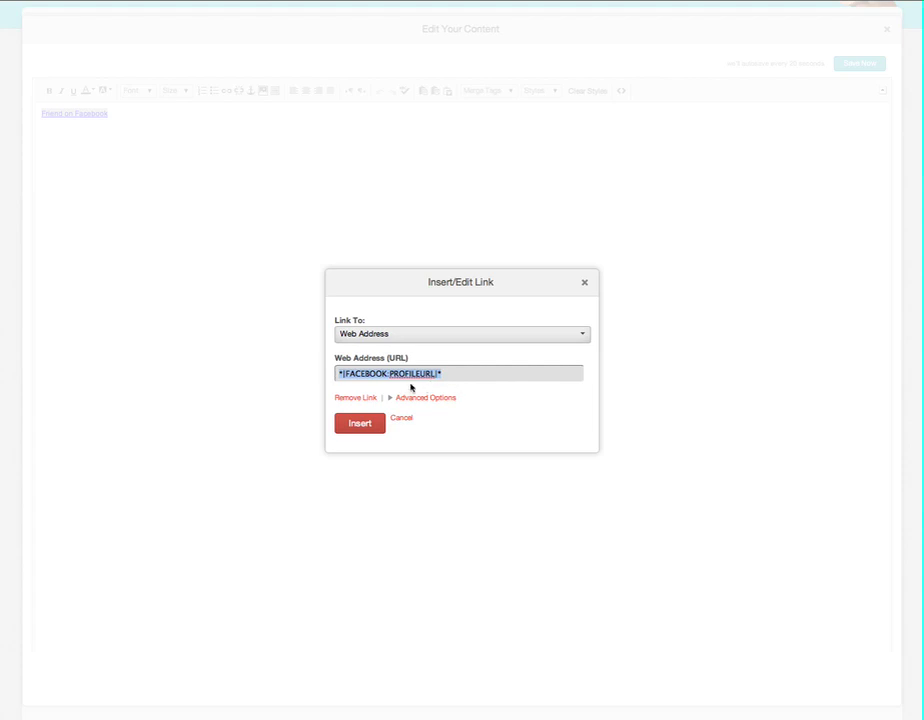
type("http:")
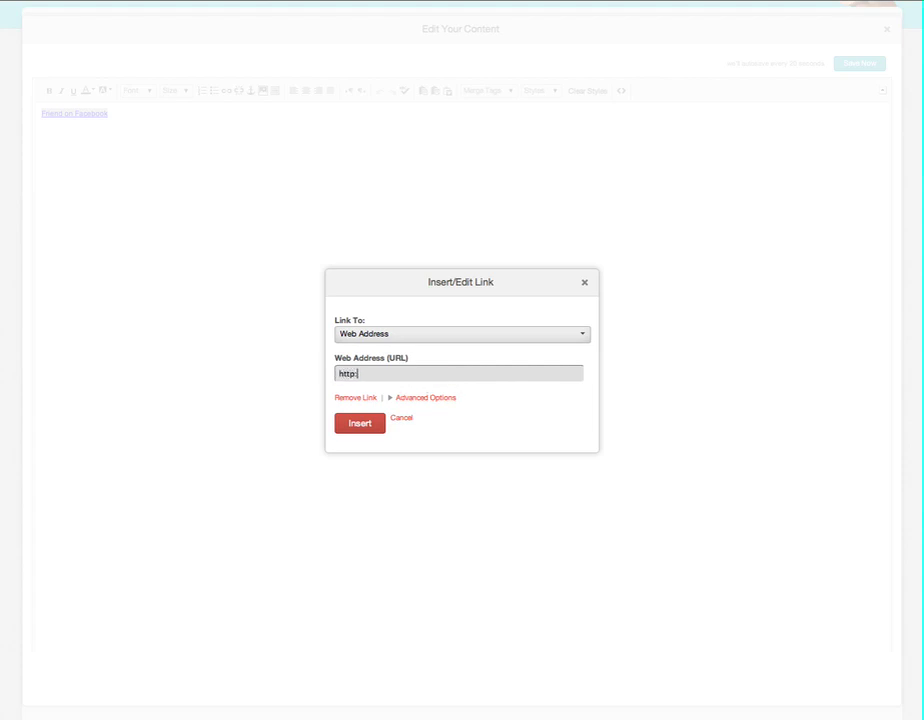
type("//wwww")
type(".face")
type("book.com")
type("/mail")
type("chim")
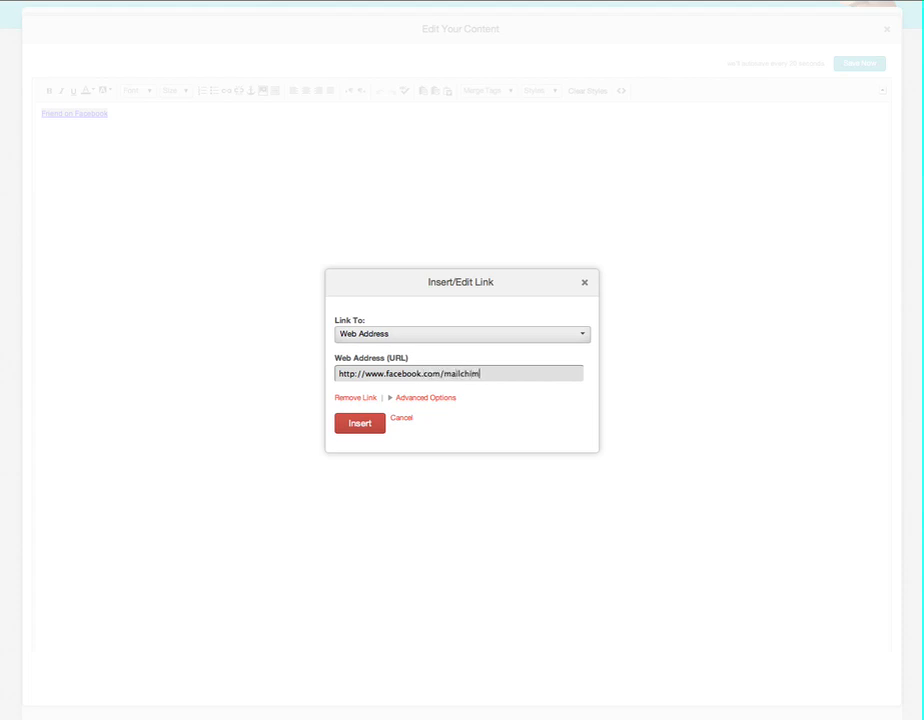
type("ptest")
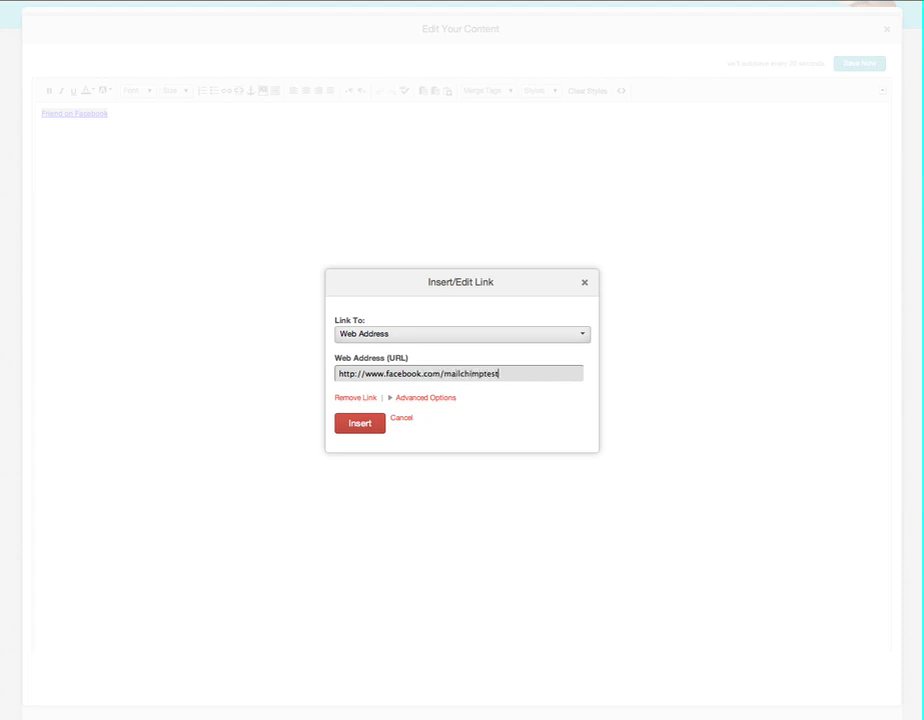
left_click(362, 423)
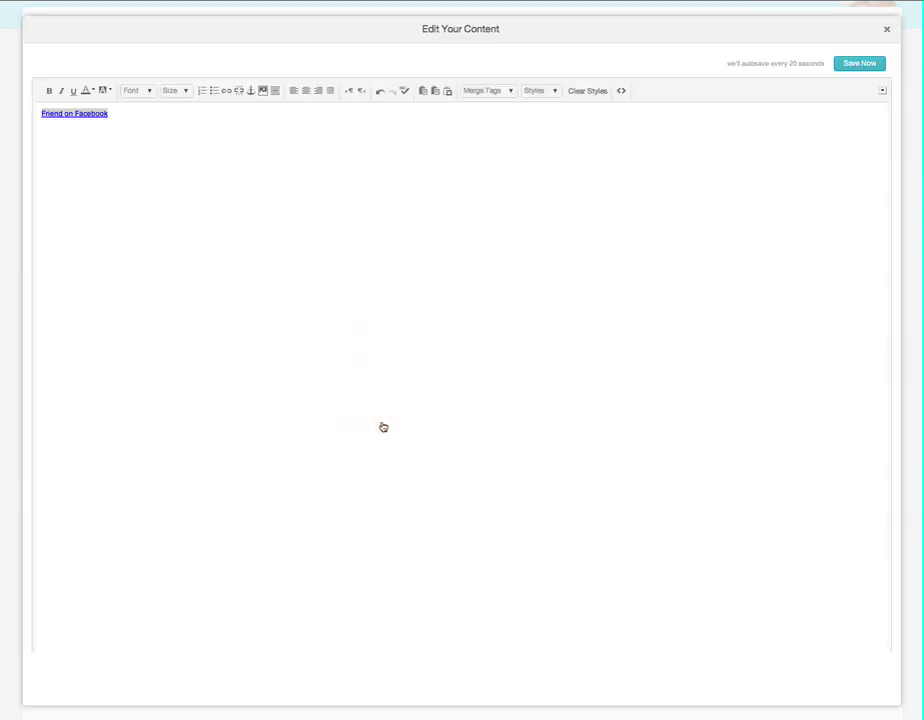
left_click(864, 66)
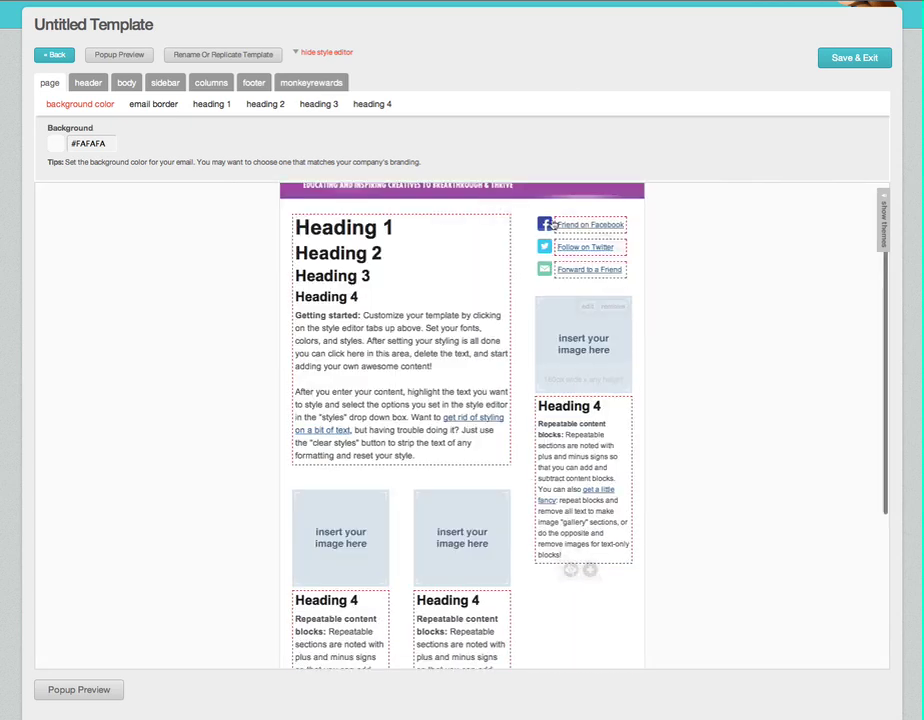
- Inspect the web address behind the sidebar's "Forward to a Friend" link and close the editor without changing it
mouse_move(563, 230)
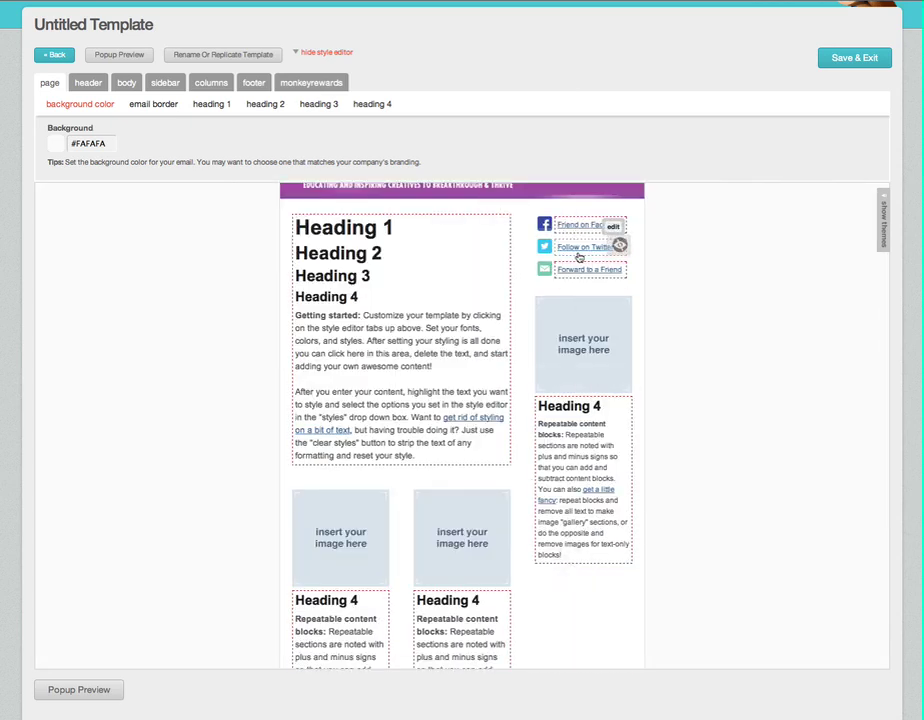
mouse_move(583, 251)
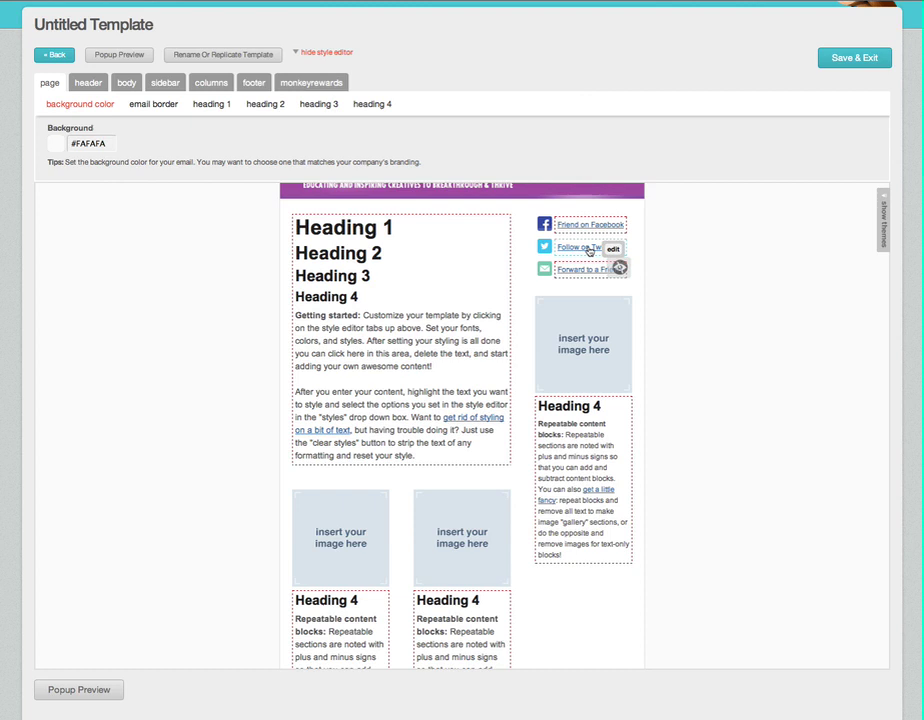
mouse_move(584, 278)
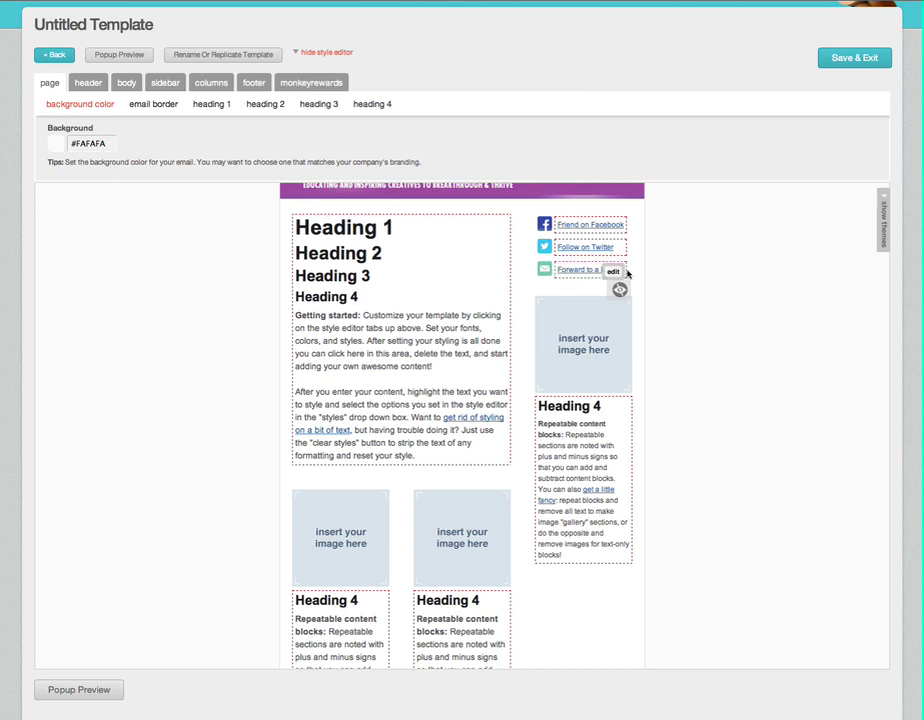
left_click(615, 276)
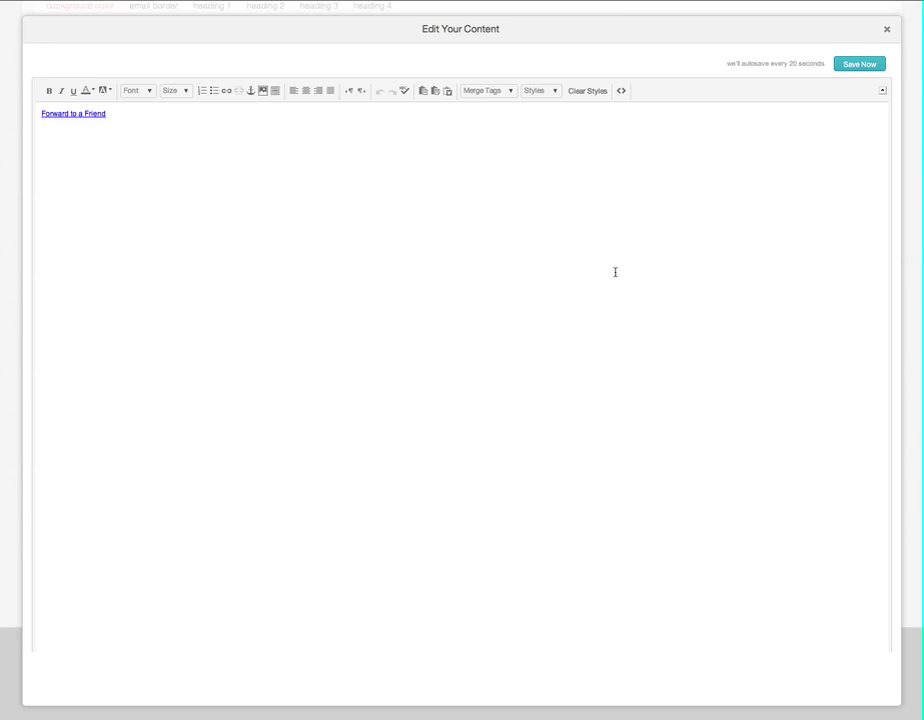
left_click(56, 113)
left_click_drag(107, 113, 43, 110)
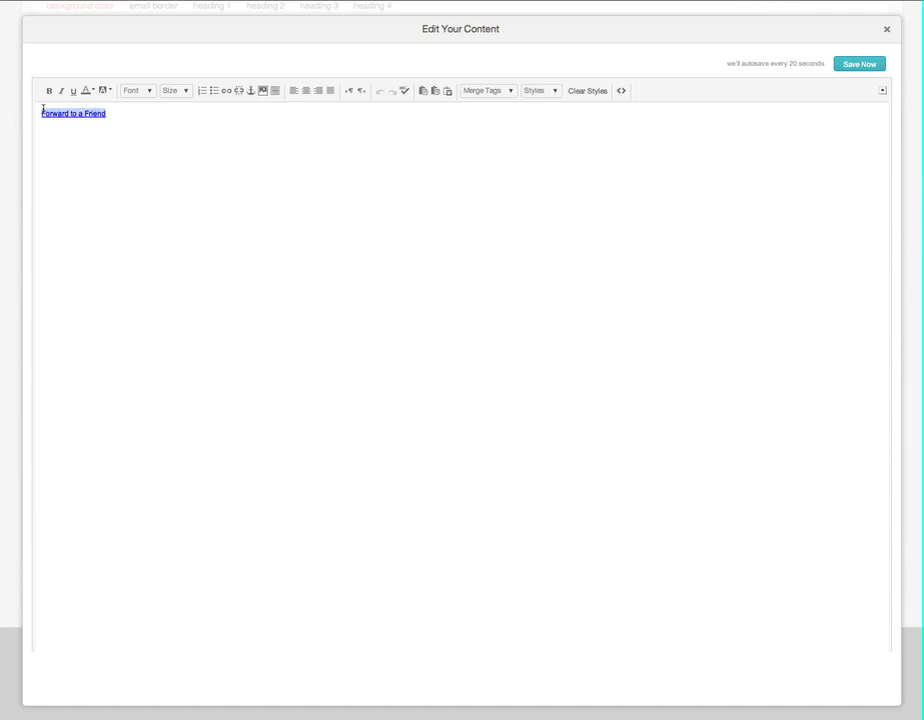
left_click(226, 92)
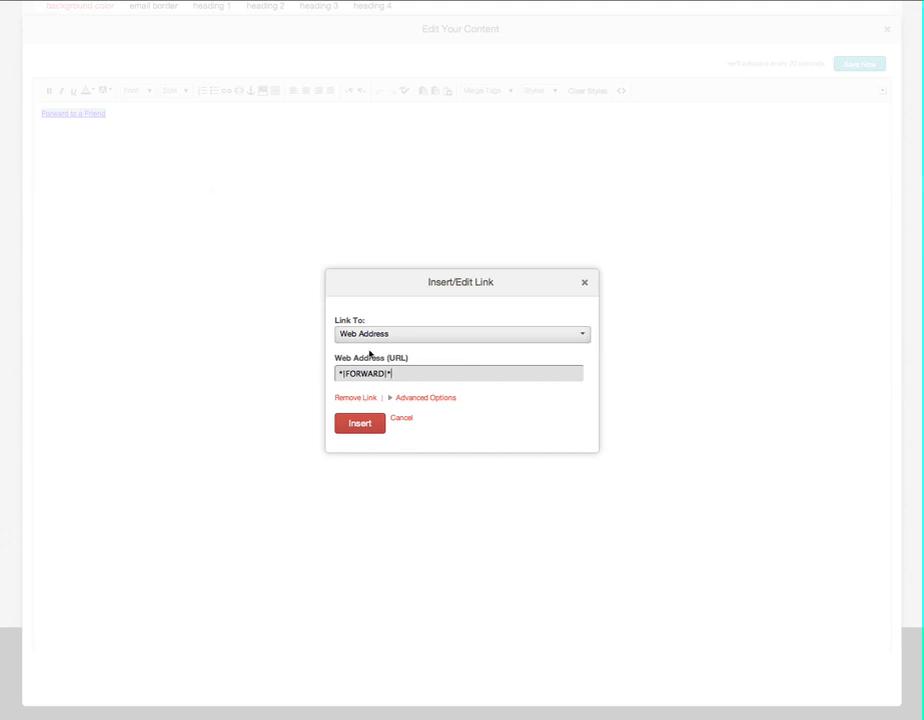
left_click_drag(435, 373, 340, 372)
left_click(584, 282)
left_click(886, 29)
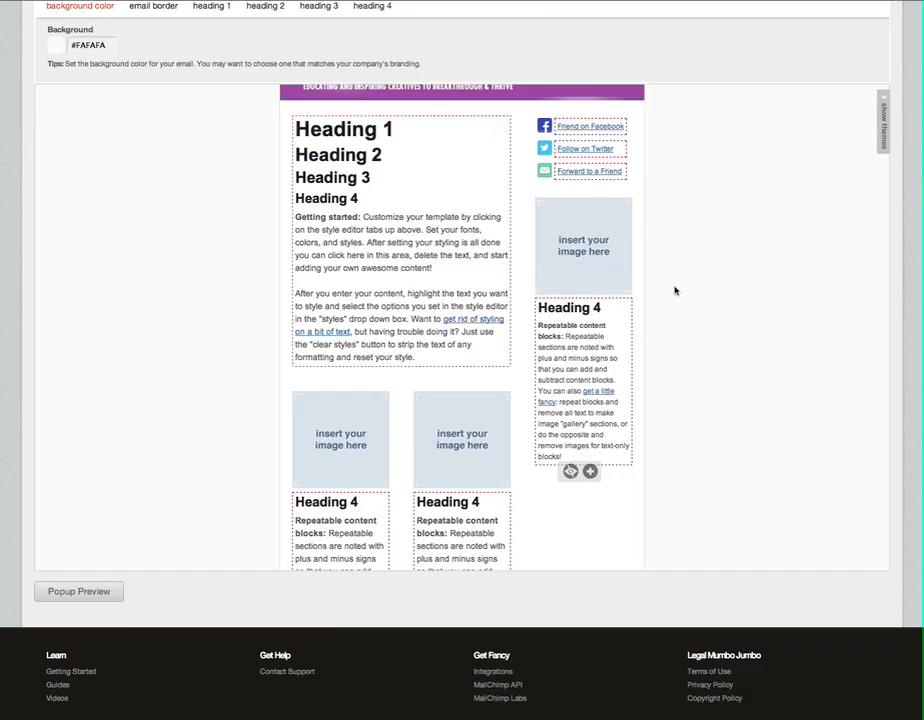
scroll(594, 283, "up", 5)
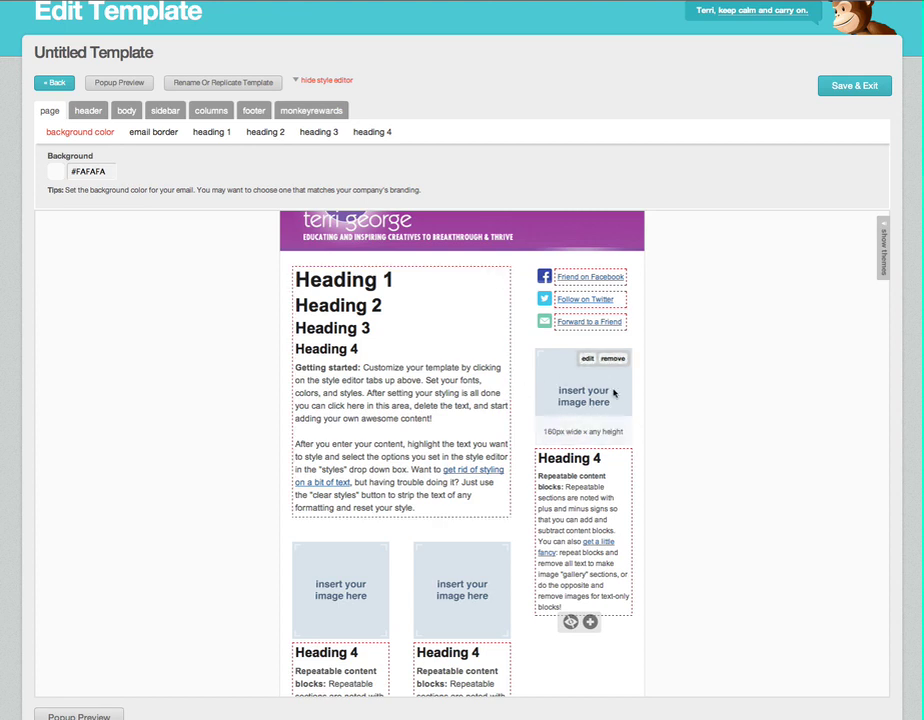
scroll(613, 393, "down", 3)
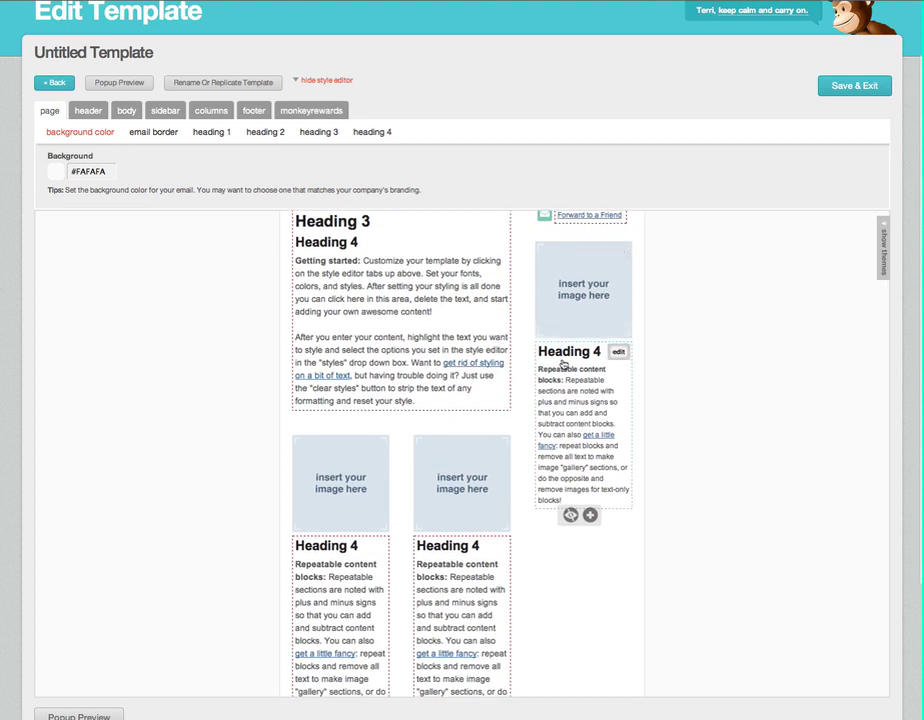
scroll(563, 363, "up", 4)
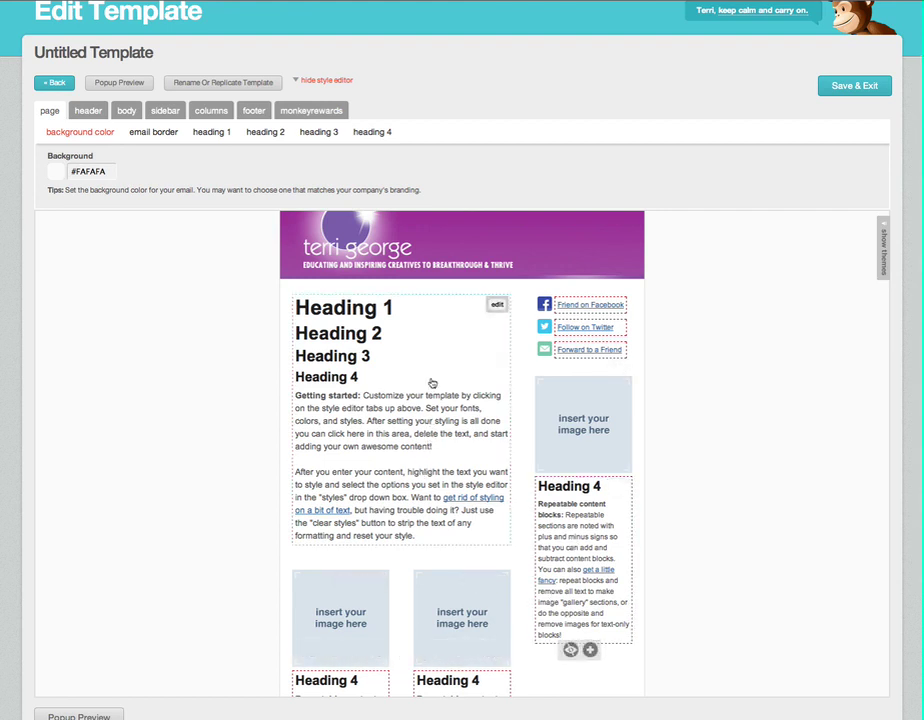
- Replace the "Getting started" paragraph in the main content block with the sample text "dlfjdfoierknsoiusf apdofi[fierf"
left_click(498, 307)
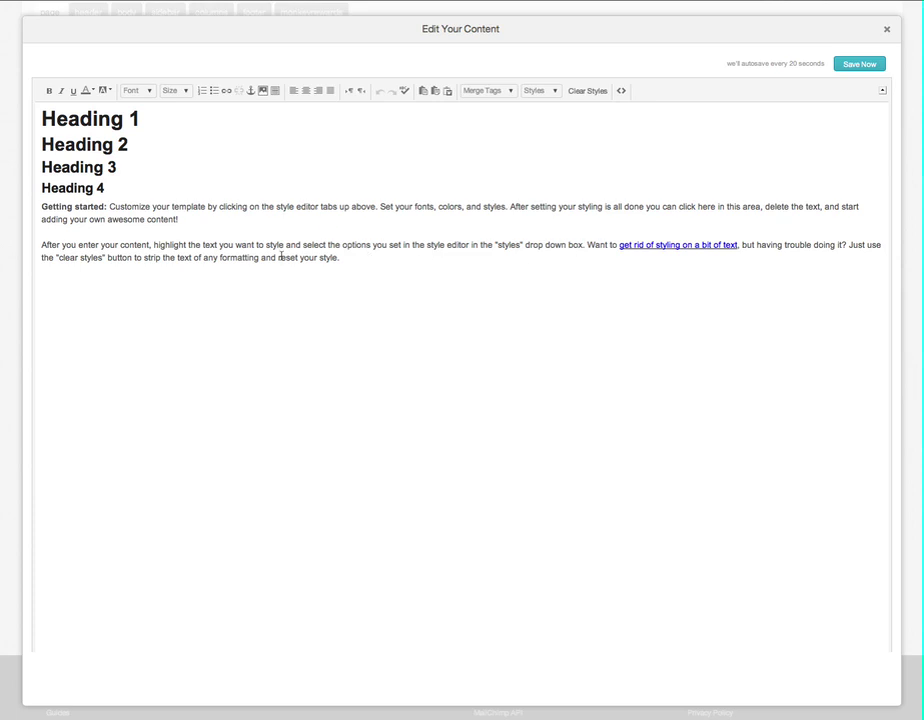
left_click_drag(70, 206, 177, 210)
left_click(97, 188)
left_click_drag(182, 218, 43, 199)
type("dlfjdfoi")
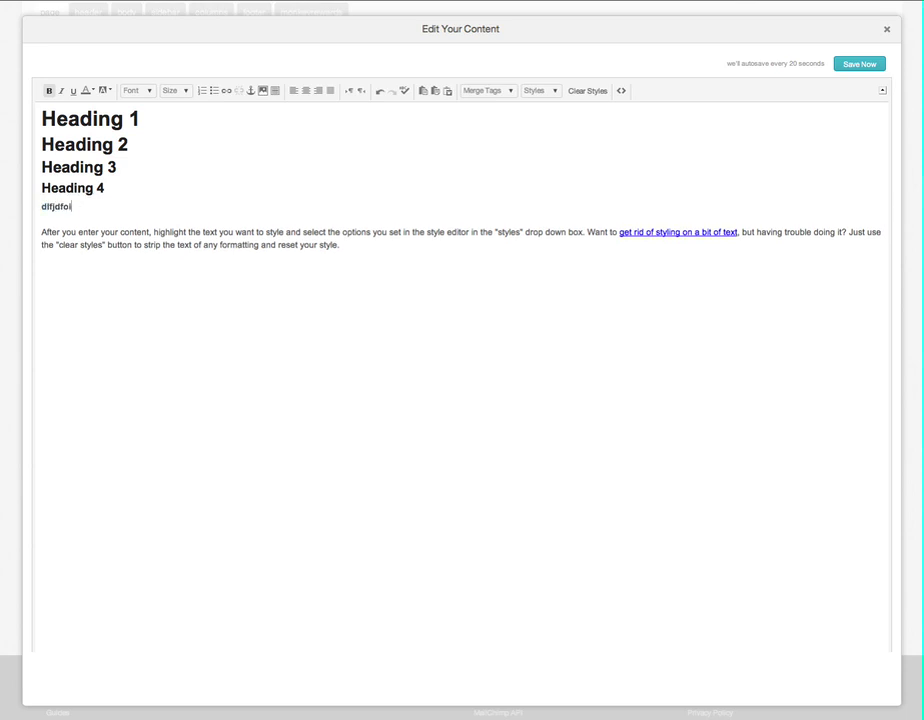
type("erknsoiusf apdofj[fierf")
left_click_drag(445, 233, 340, 236)
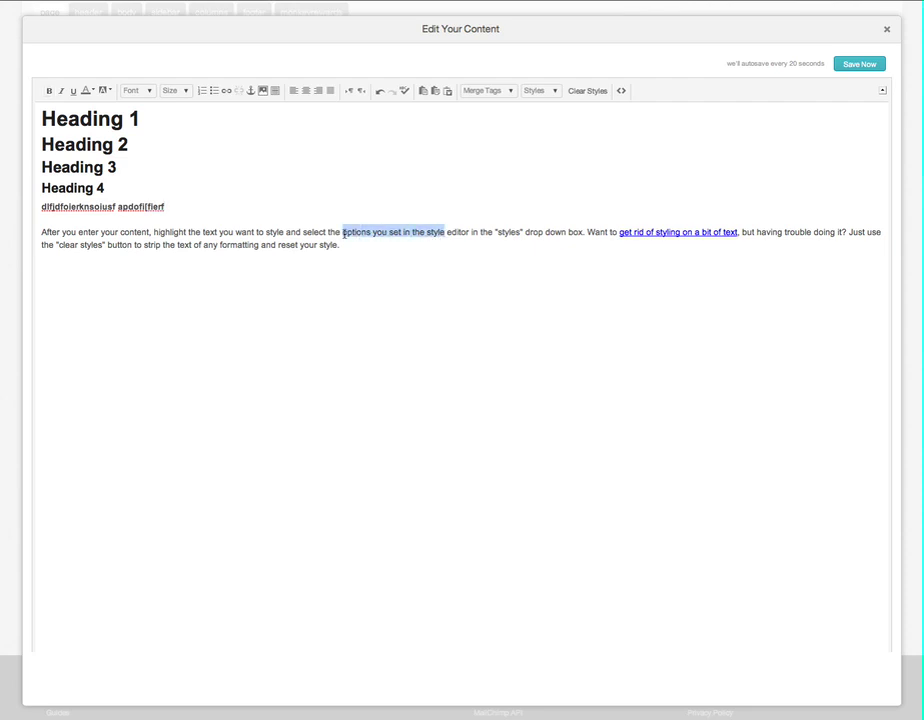
left_click(227, 95)
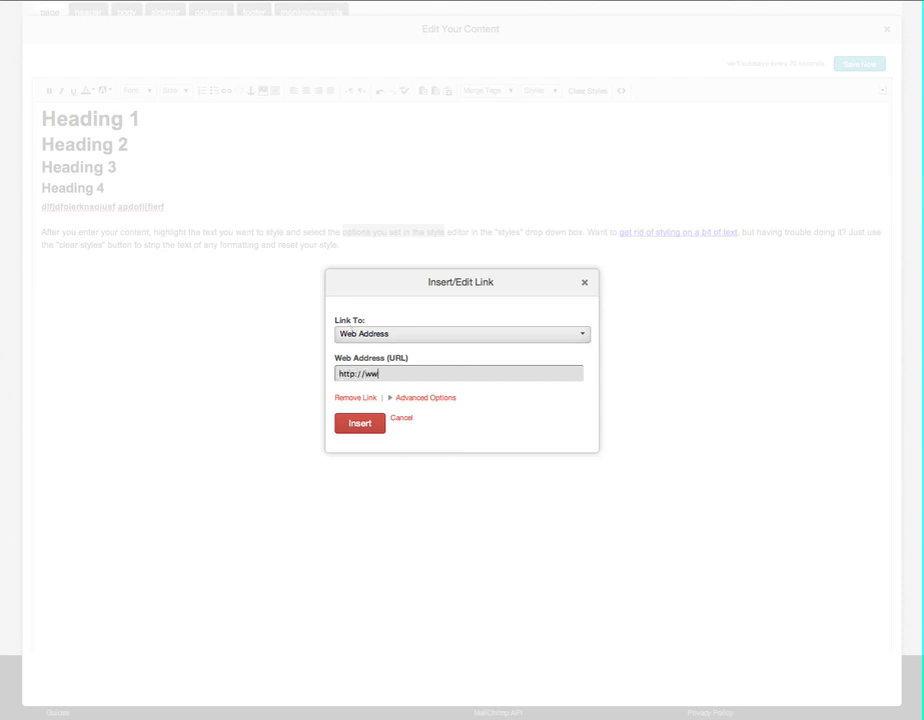
type("http://www.google.com")
key("Return")
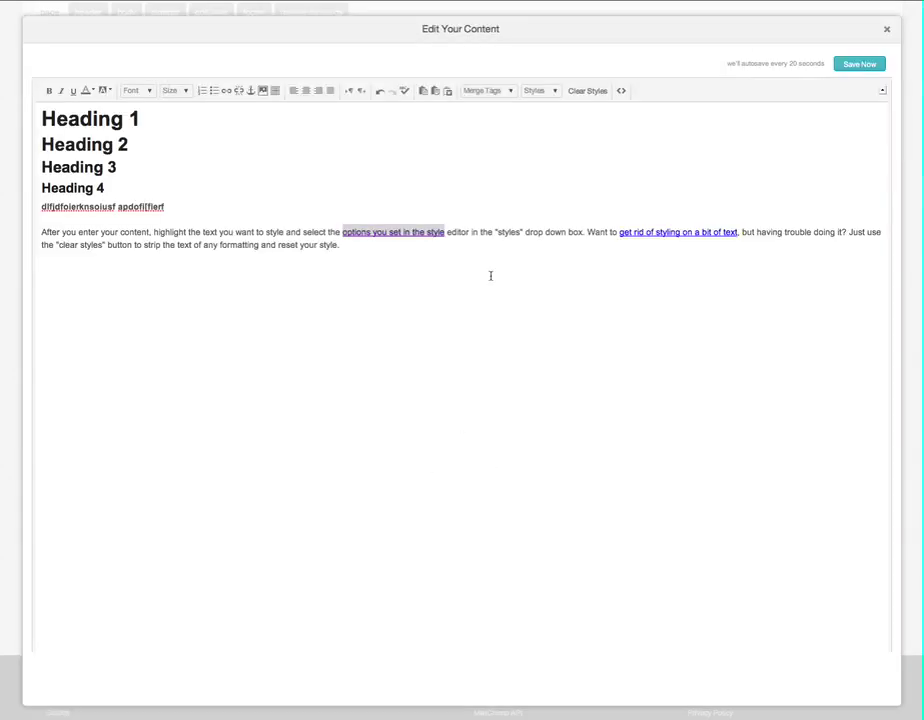
left_click(848, 65)
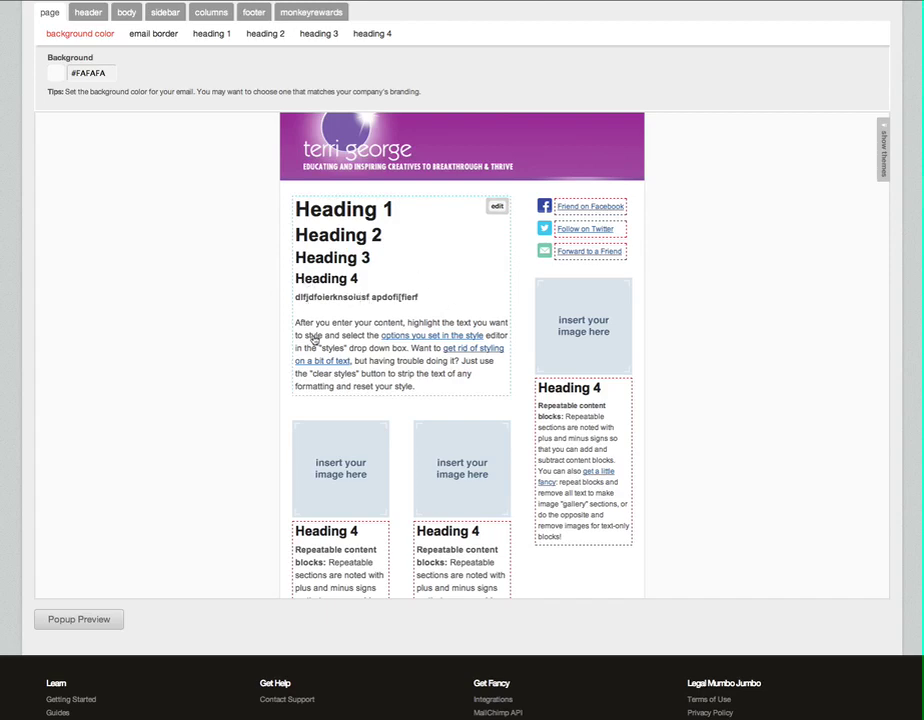
- Set the email's page background color to the red #c44d4d
scroll(300, 342, "down", 4)
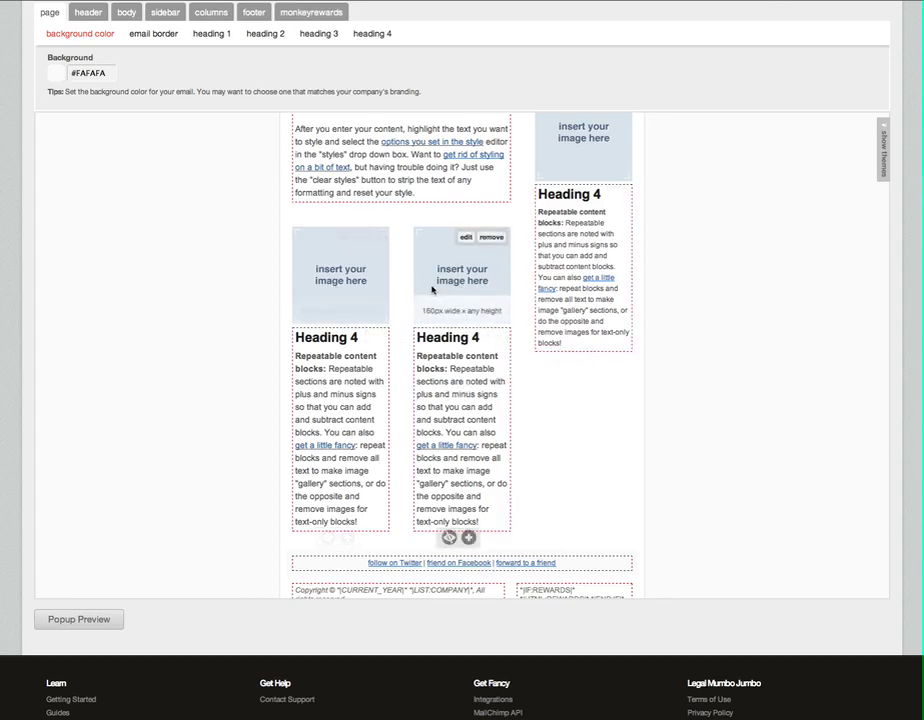
scroll(433, 289, "down", 3)
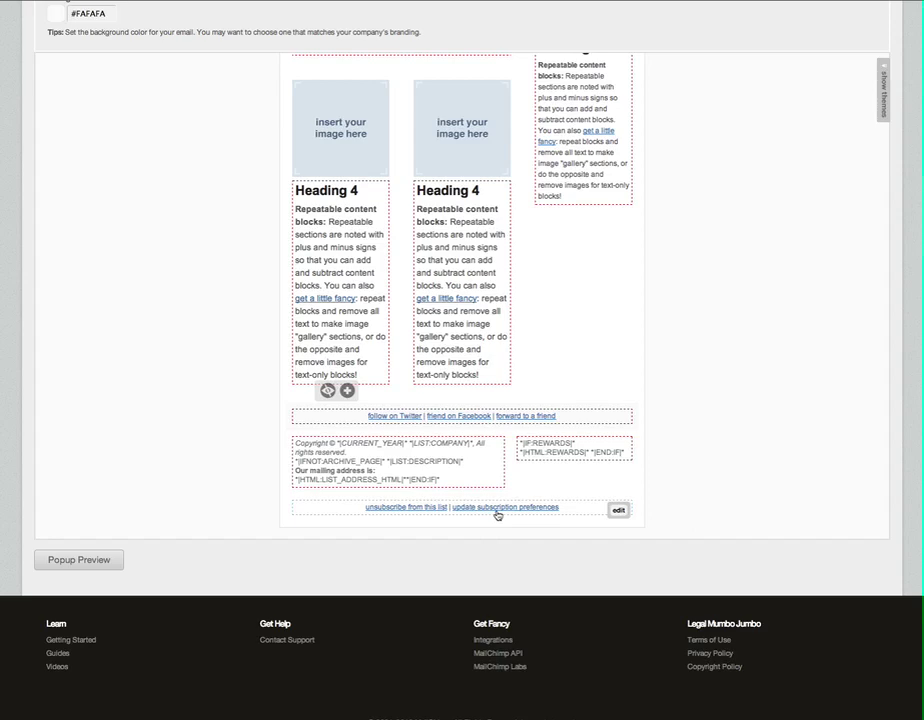
scroll(722, 320, "up", 10)
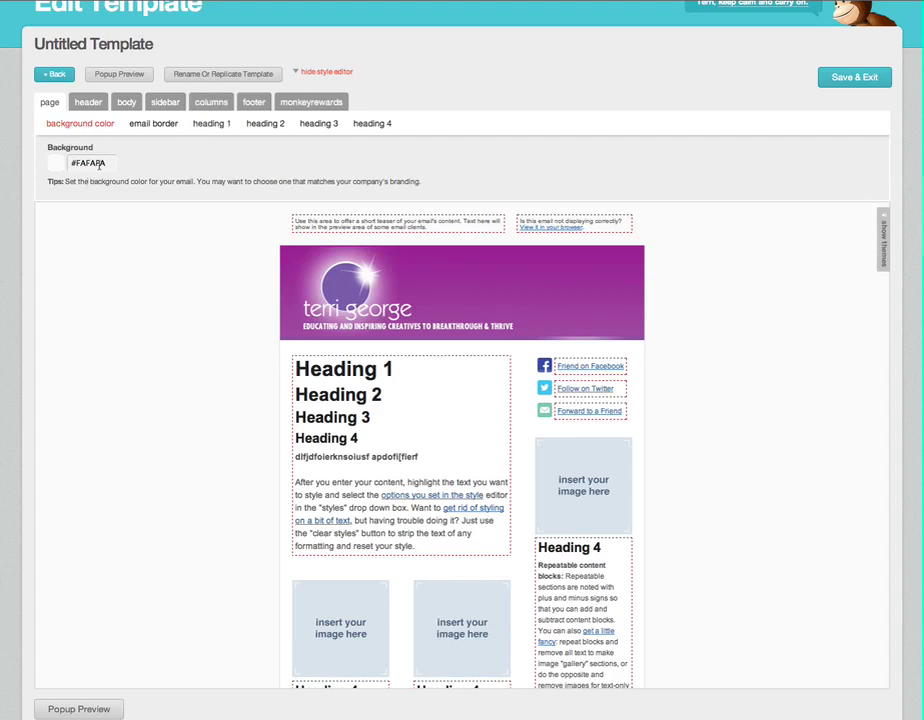
left_click(66, 163)
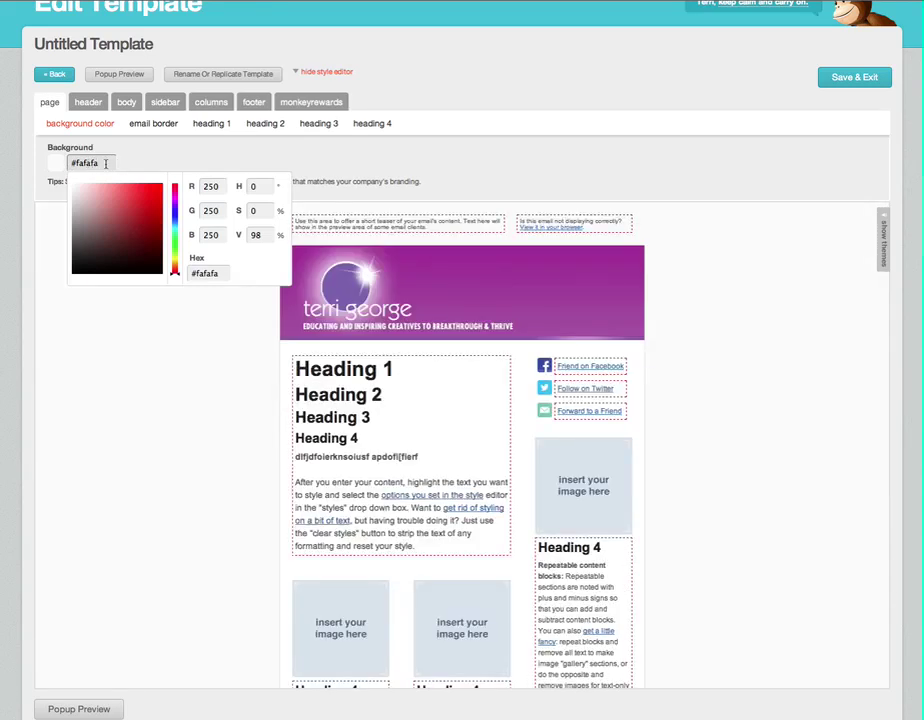
left_click_drag(105, 163, 76, 163)
type("6d2121")
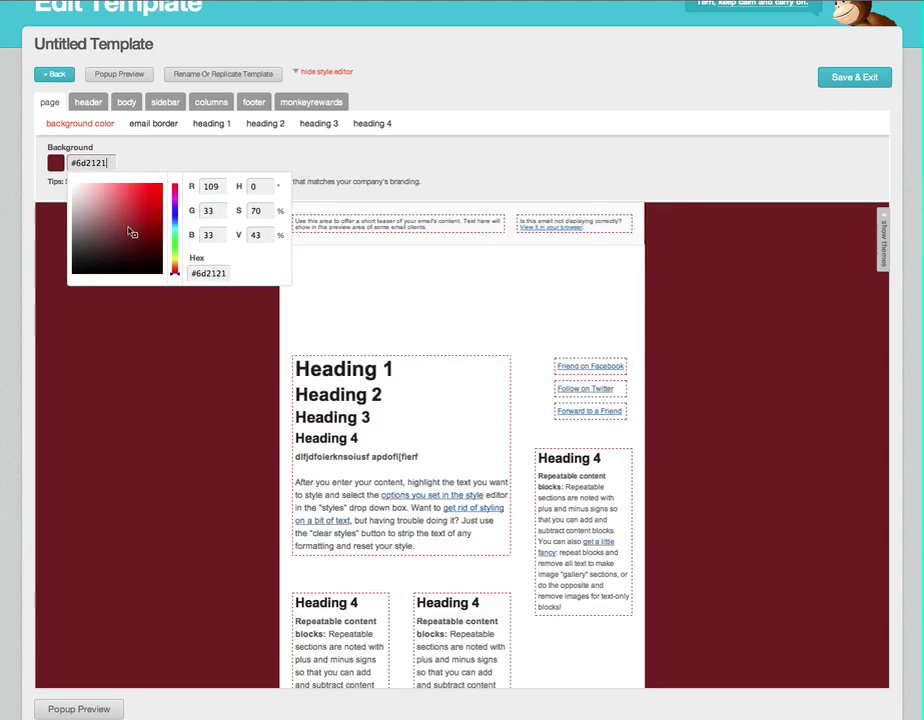
left_click_drag(130, 232, 128, 207)
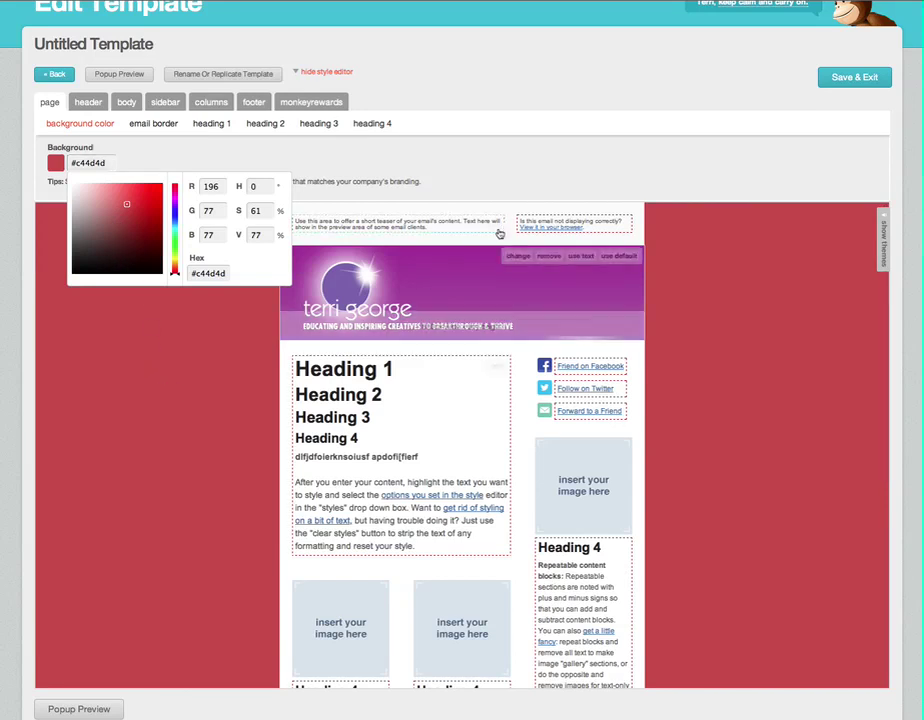
left_click_drag(505, 237, 513, 238)
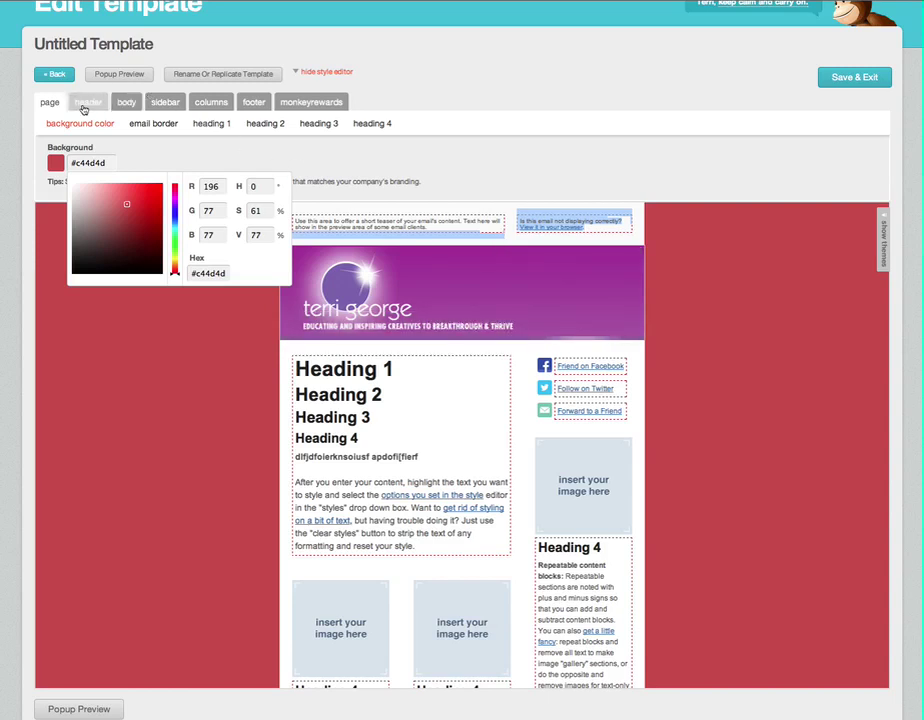
- Review the page's email border options and the text style settings for headings 1 to 4
left_click(166, 125)
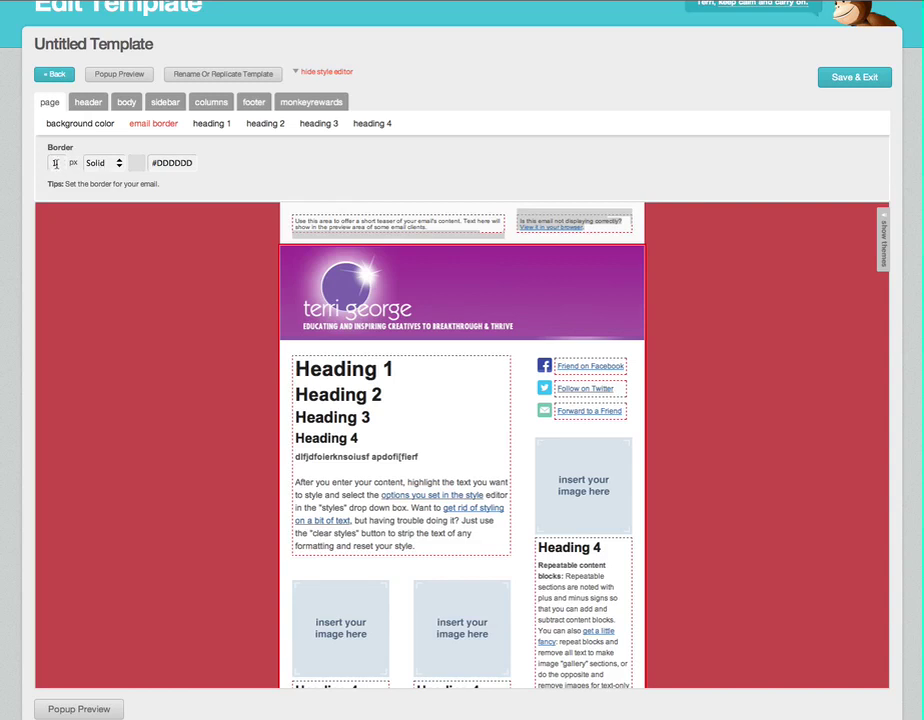
left_click_drag(57, 163, 40, 163)
left_click(115, 168)
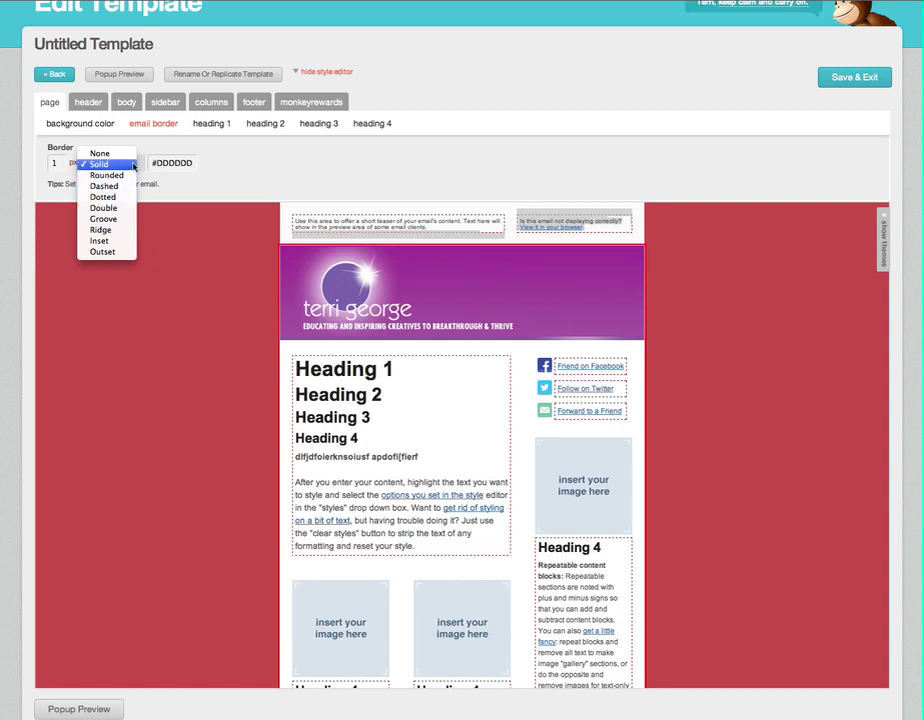
left_click(250, 205)
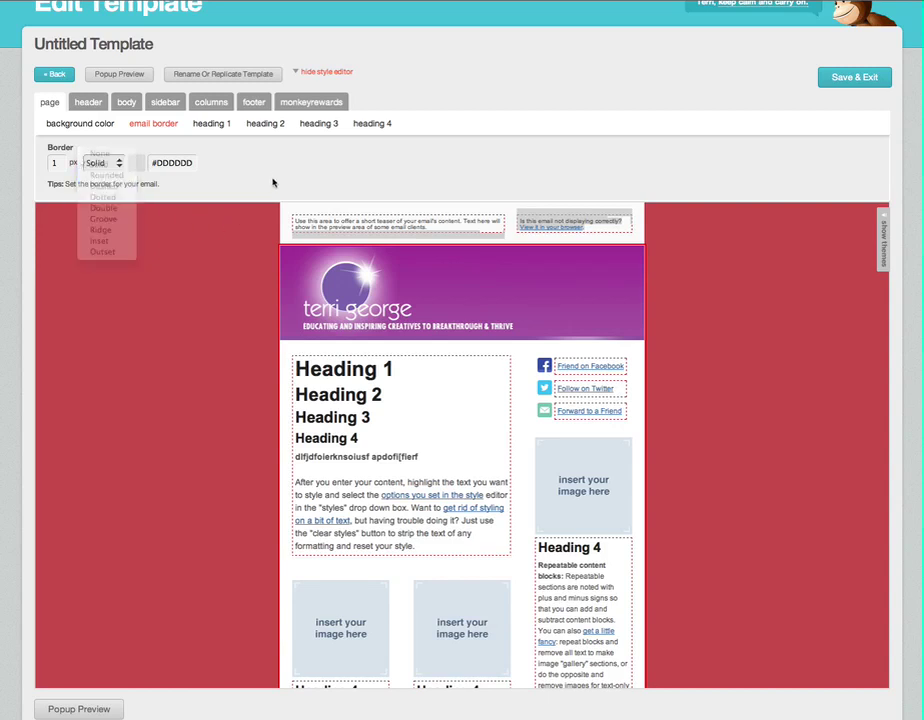
left_click(211, 125)
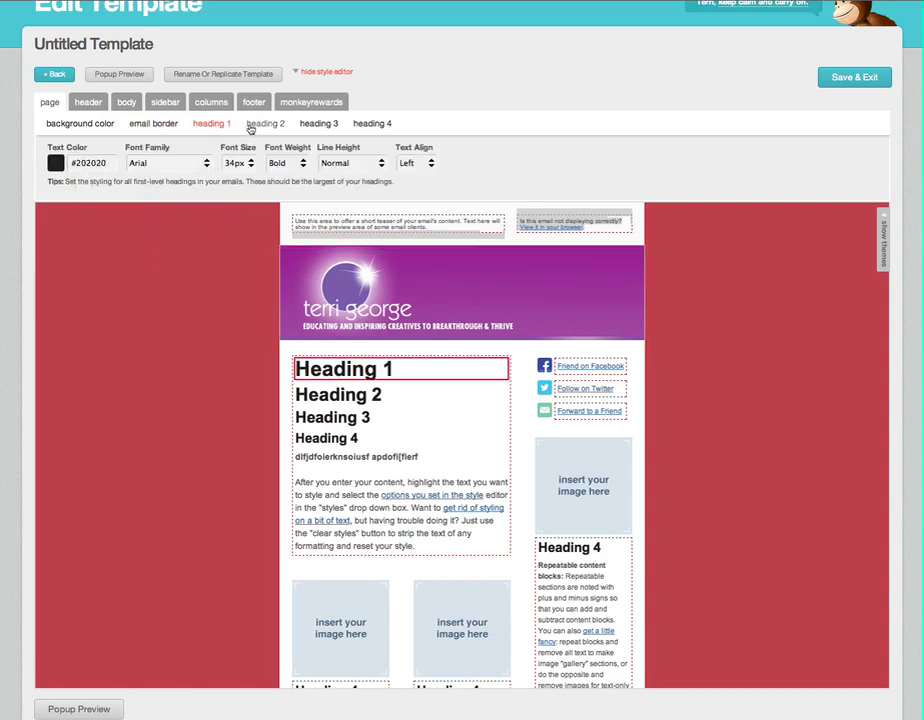
left_click(252, 125)
left_click(332, 125)
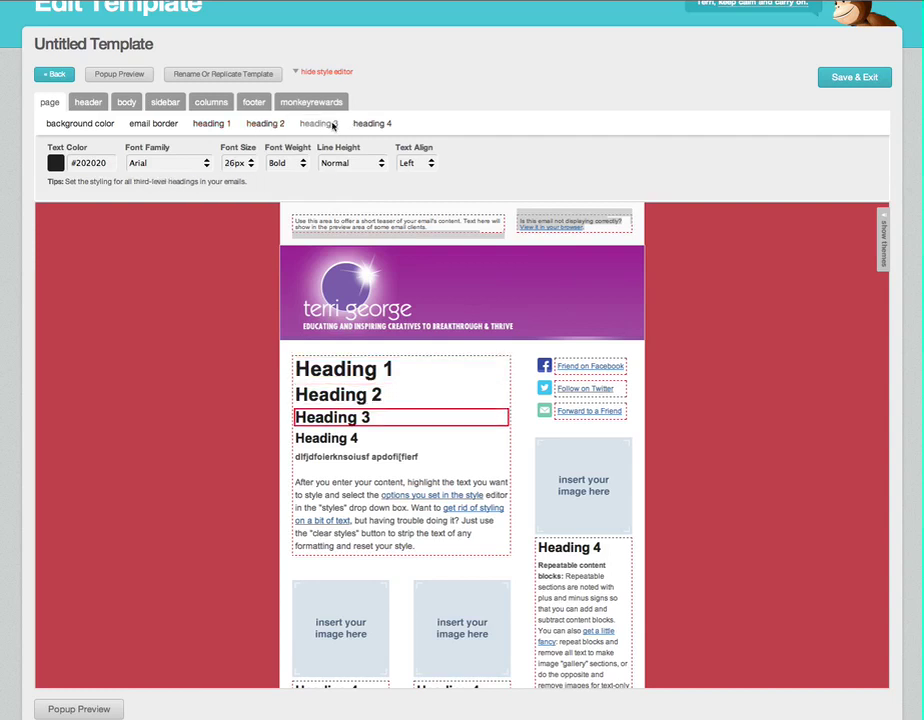
left_click(379, 125)
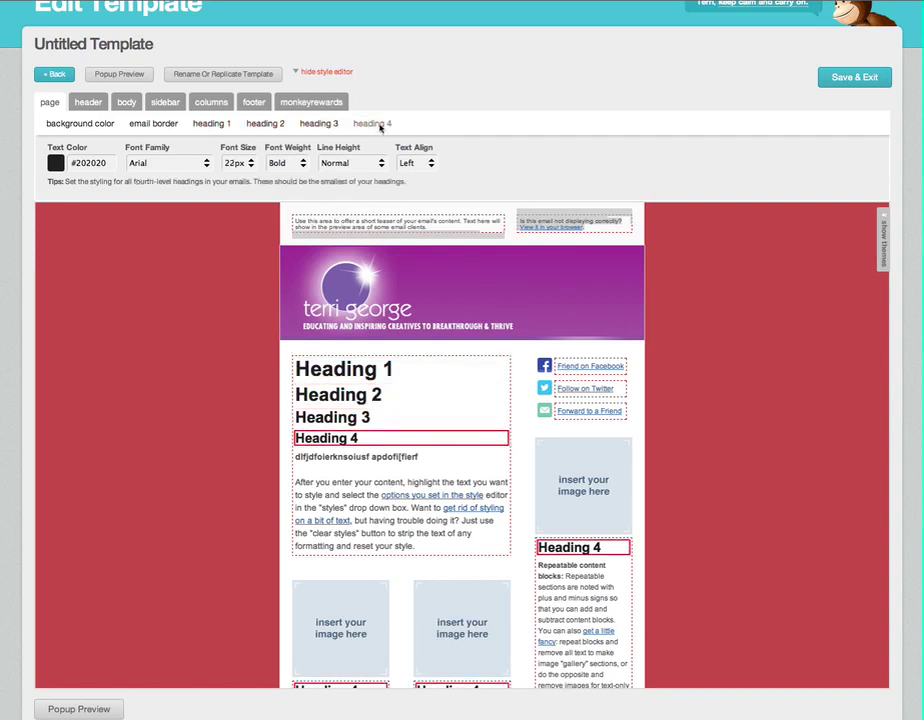
left_click(210, 125)
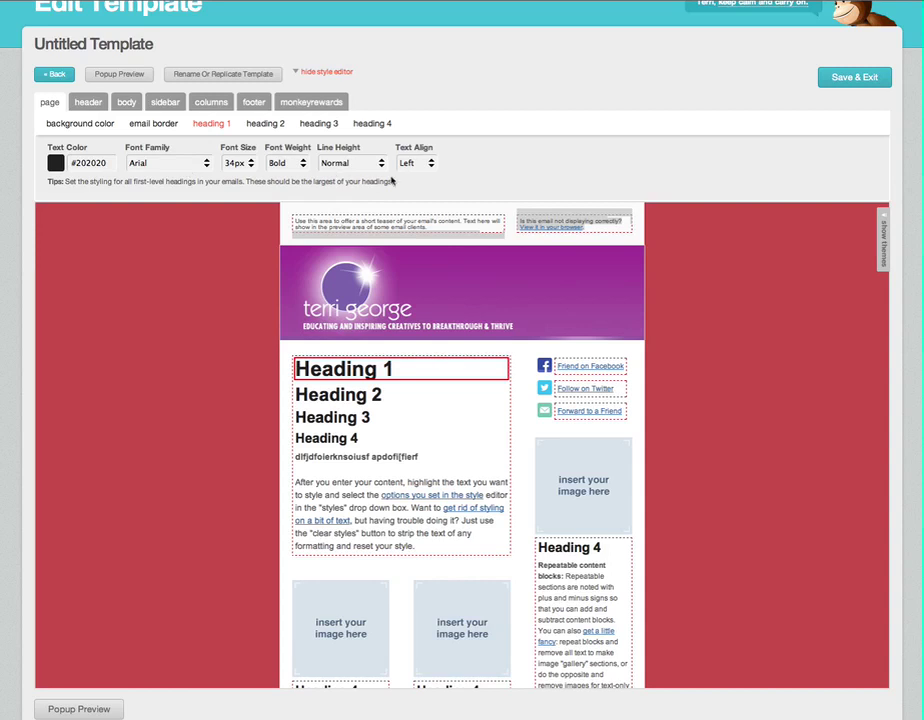
mouse_move(385, 236)
- Set the preheader area's background color to #966f6f
left_click(90, 104)
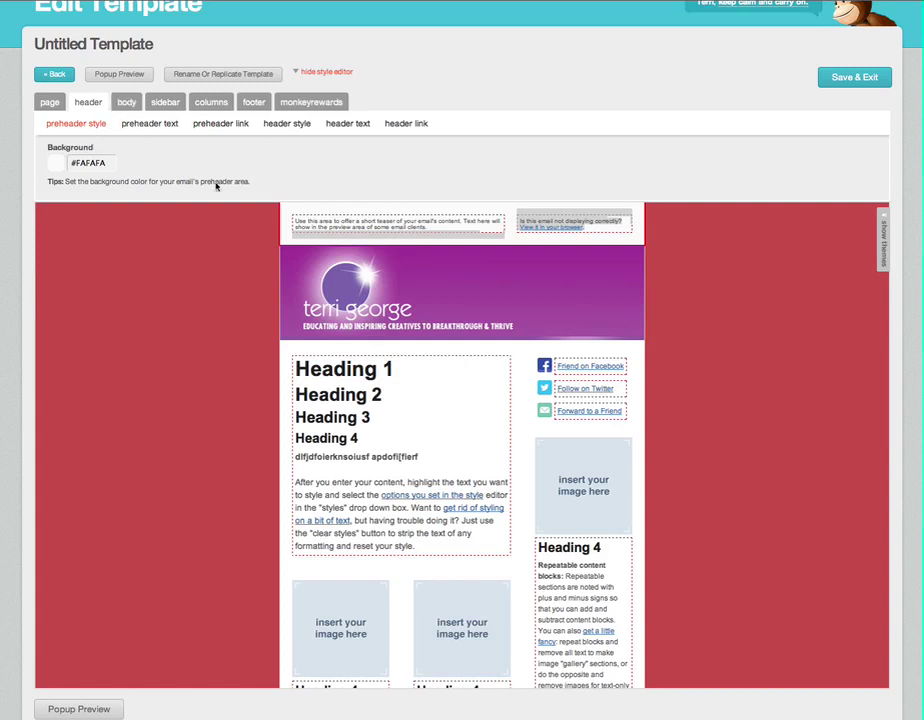
mouse_move(557, 227)
left_click(71, 163)
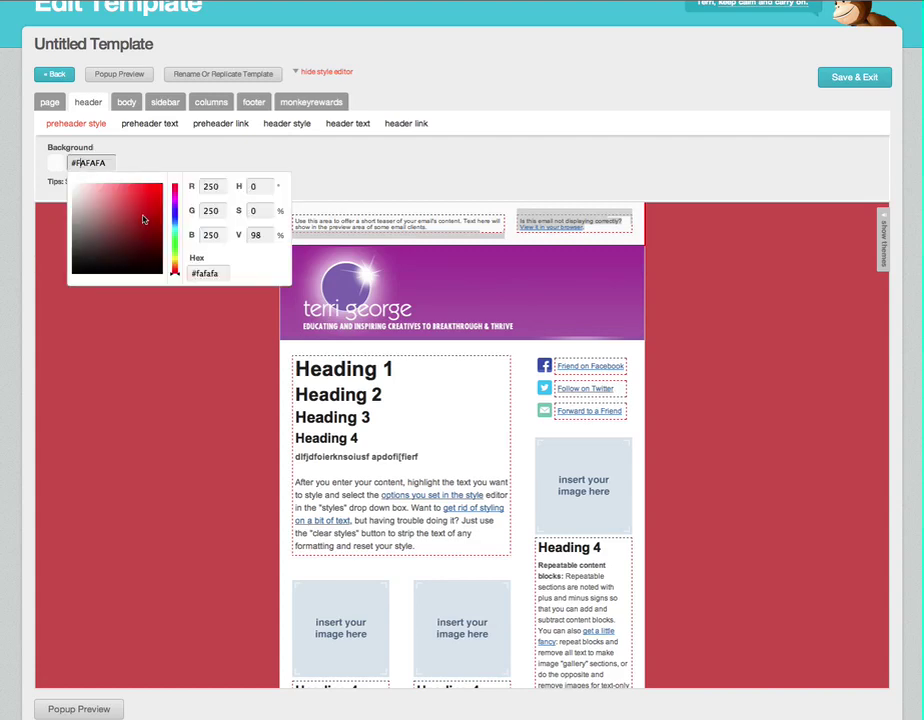
left_click(142, 215)
left_click(95, 221)
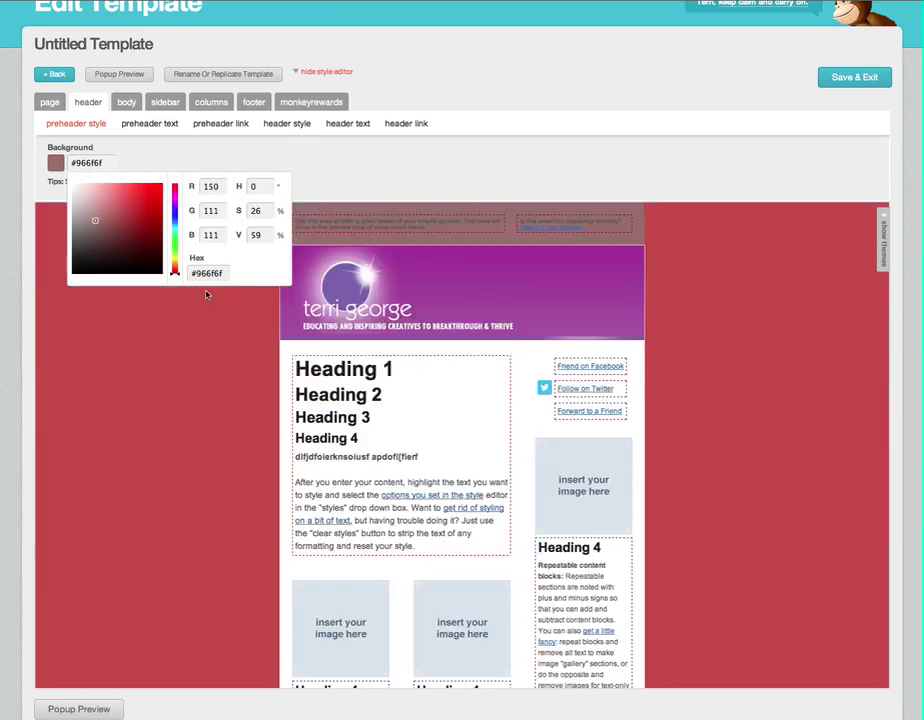
left_click(192, 144)
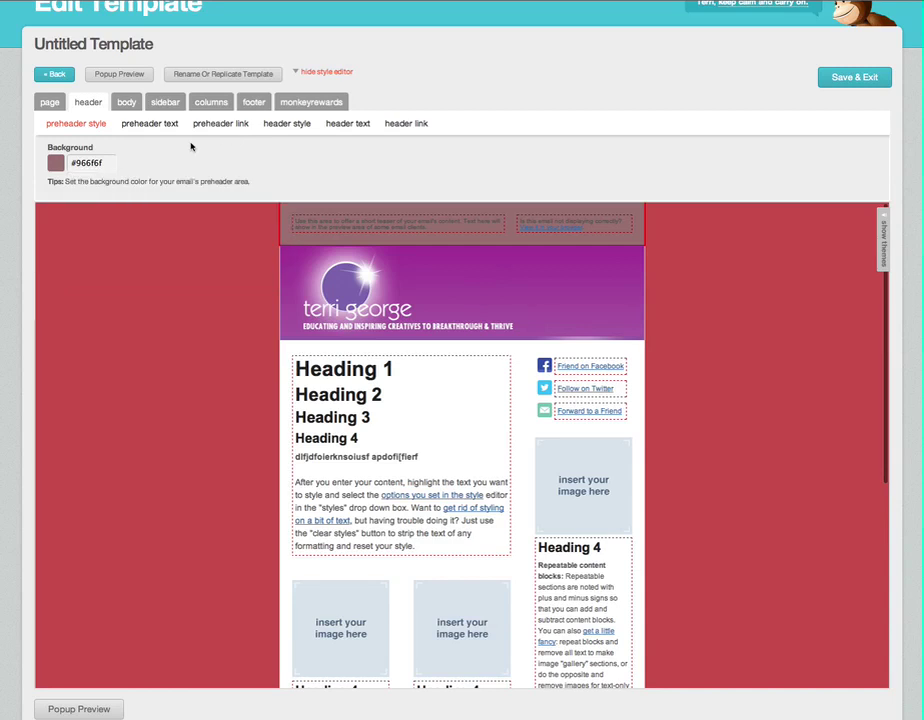
- Review the style settings for the preheader text and links and for the header's background, text and links
left_click(158, 125)
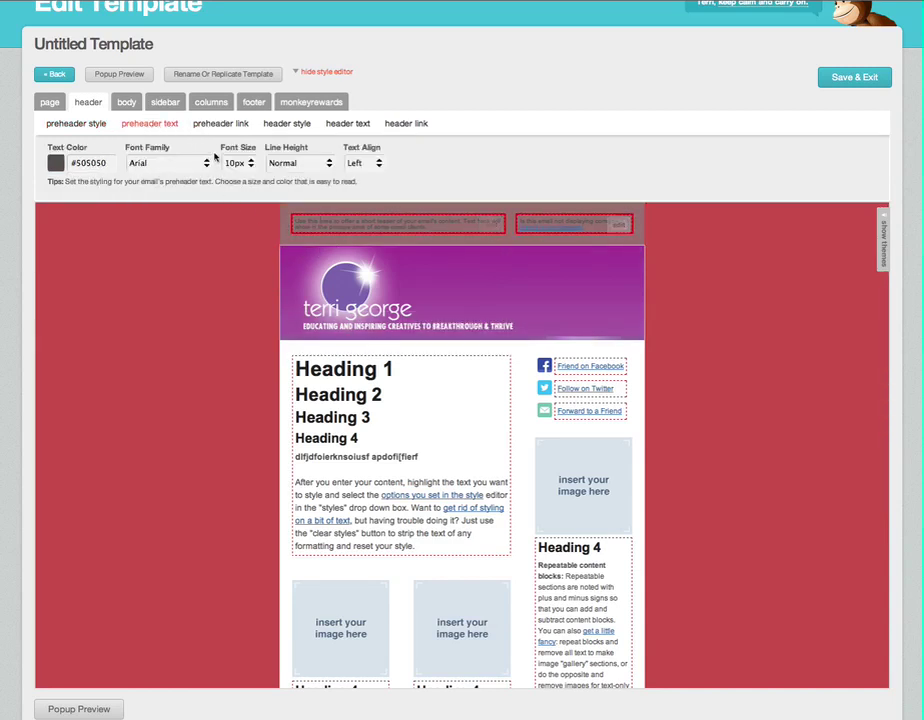
left_click(220, 123)
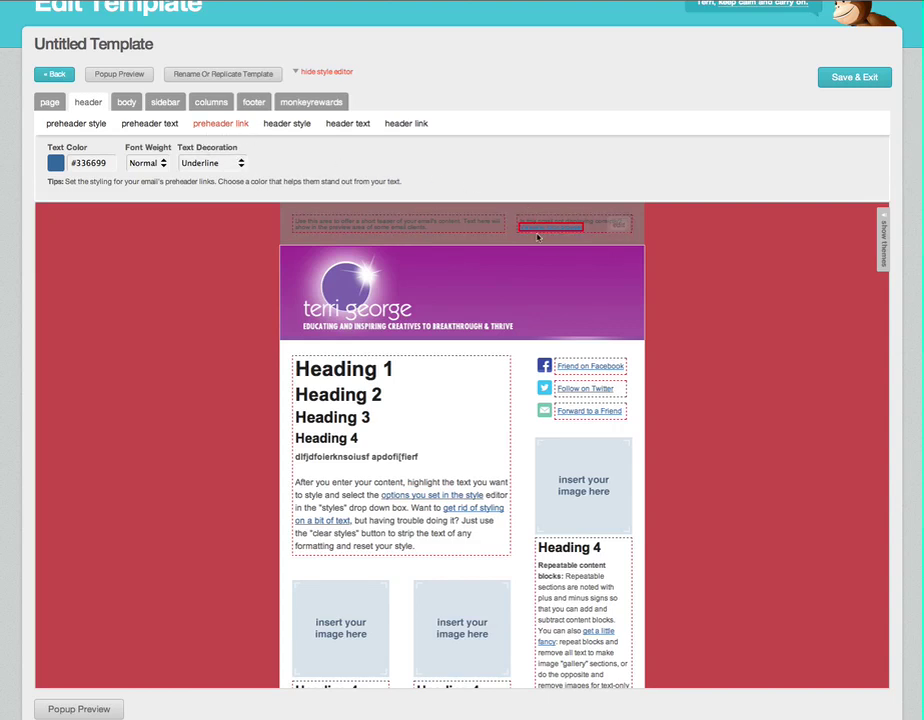
mouse_move(542, 238)
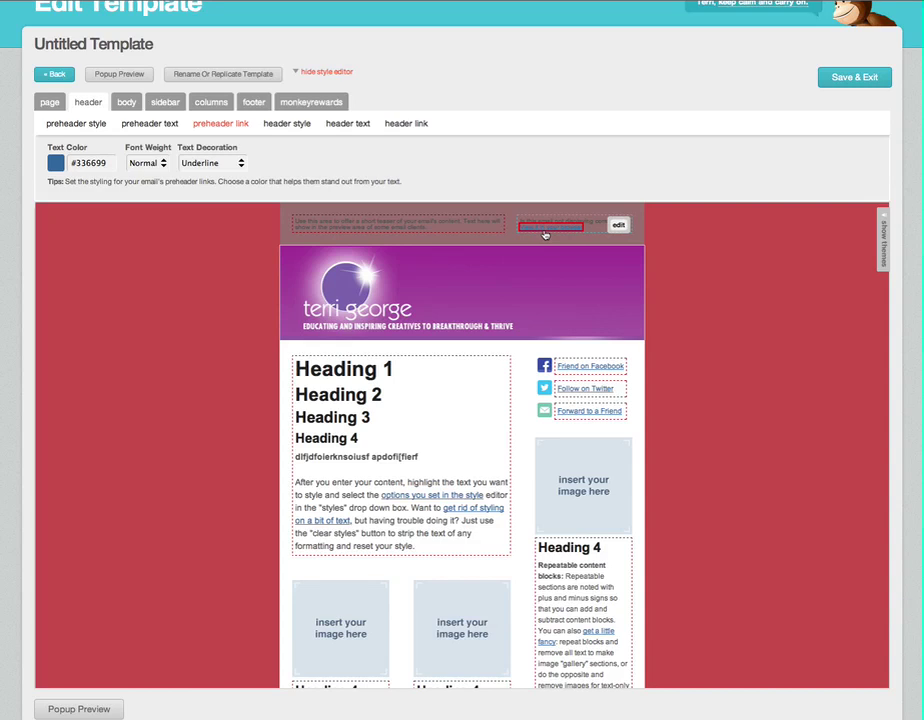
left_click(286, 124)
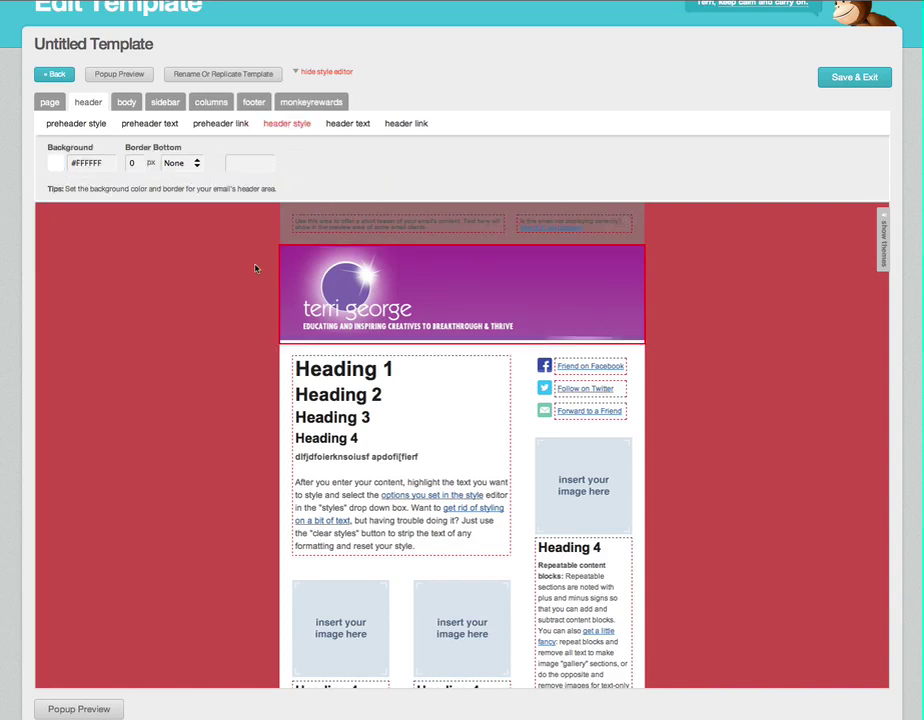
mouse_move(540, 264)
left_click(401, 124)
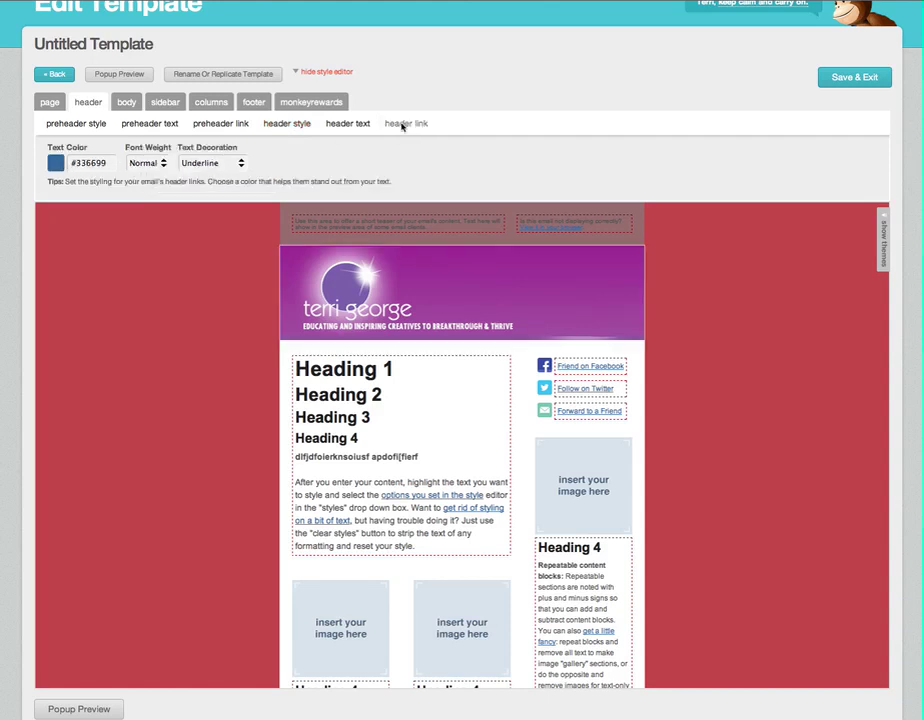
left_click(354, 125)
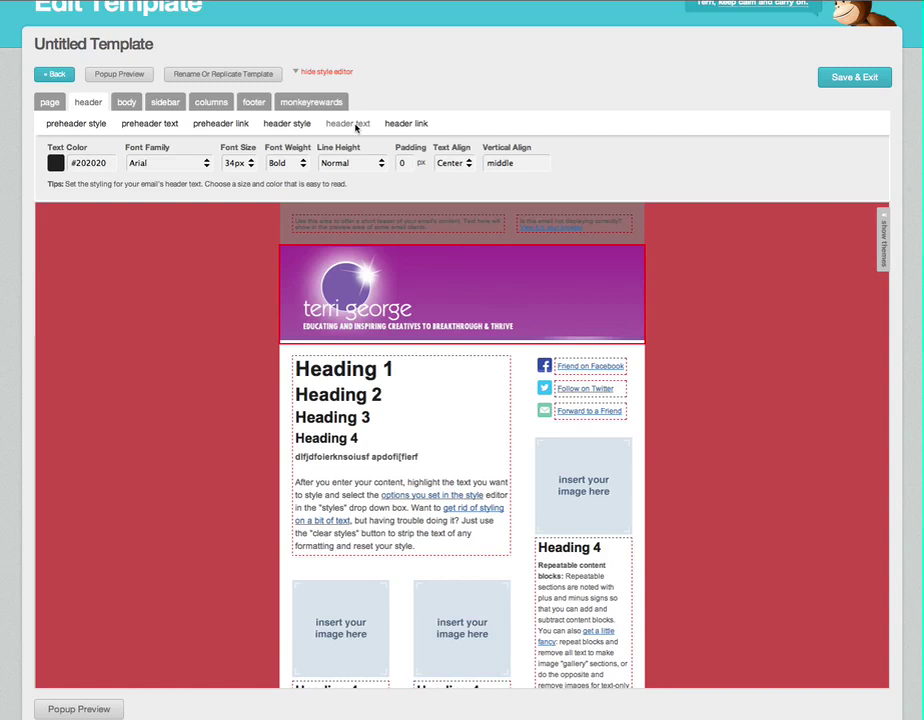
mouse_move(423, 316)
- Look through the style settings for the body, sidebar, columns and footer, and the MonkeyRewards badge options
left_click(133, 106)
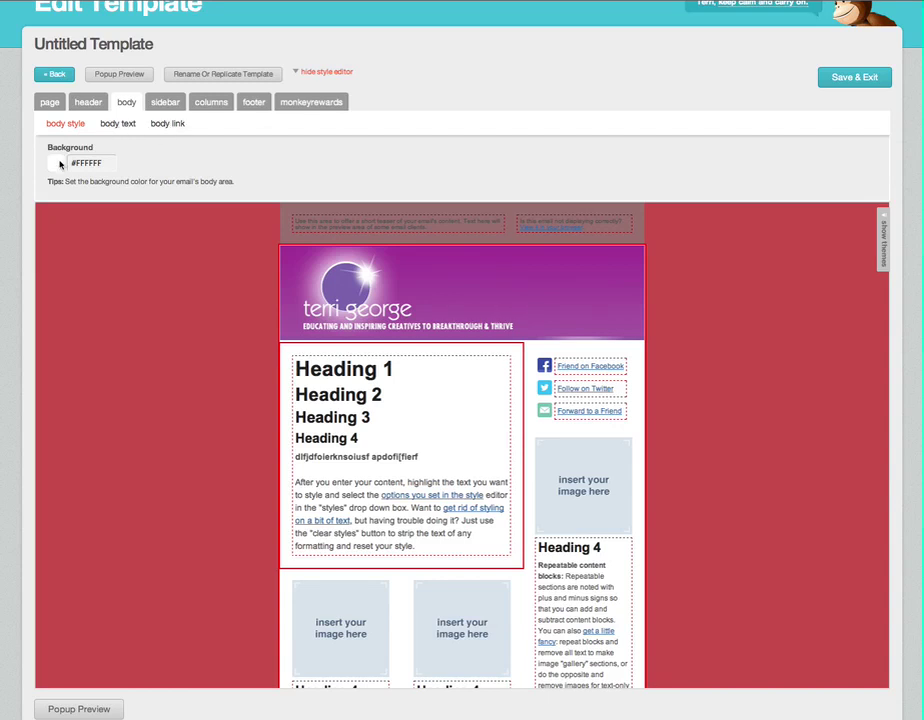
left_click(164, 104)
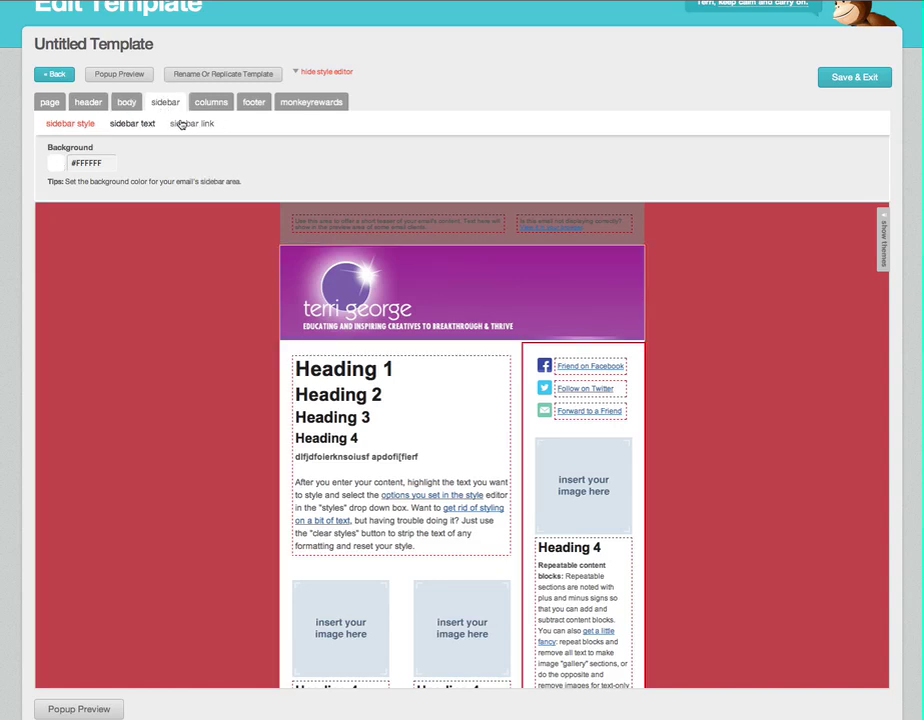
left_click(212, 104)
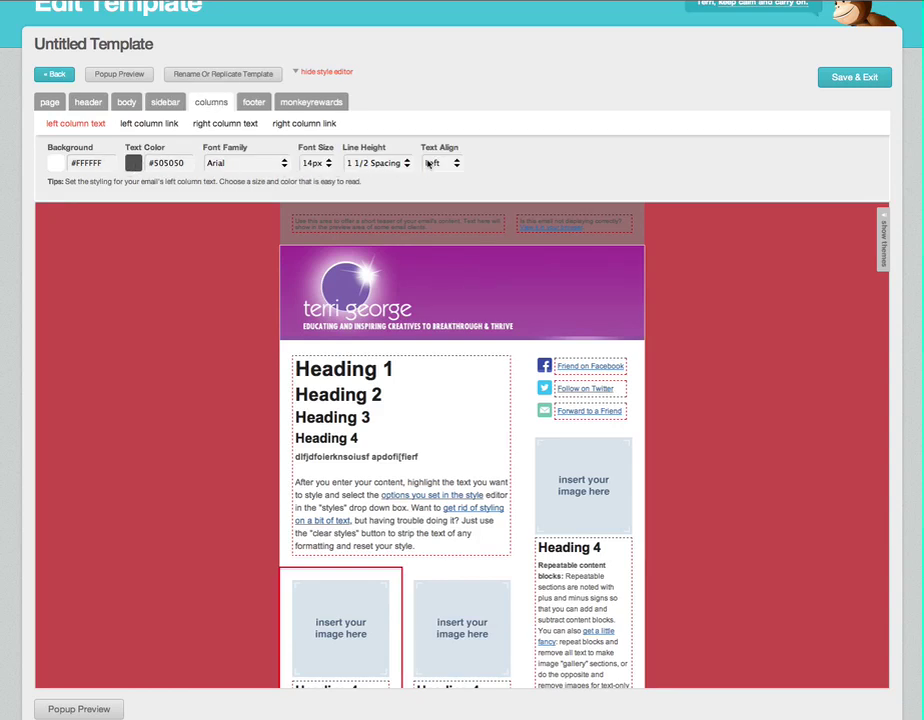
left_click(256, 105)
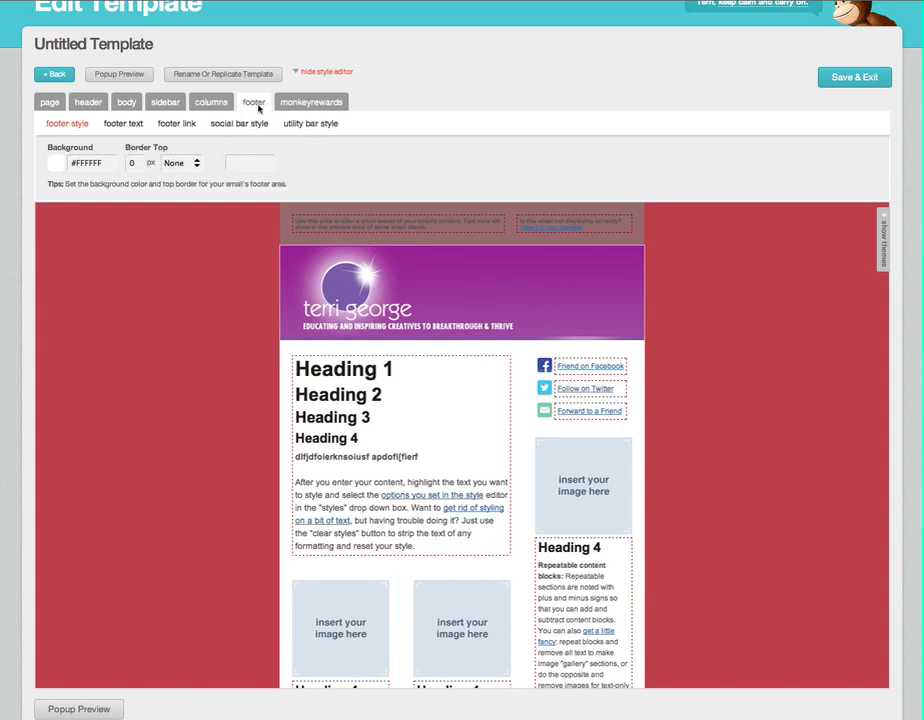
left_click(306, 106)
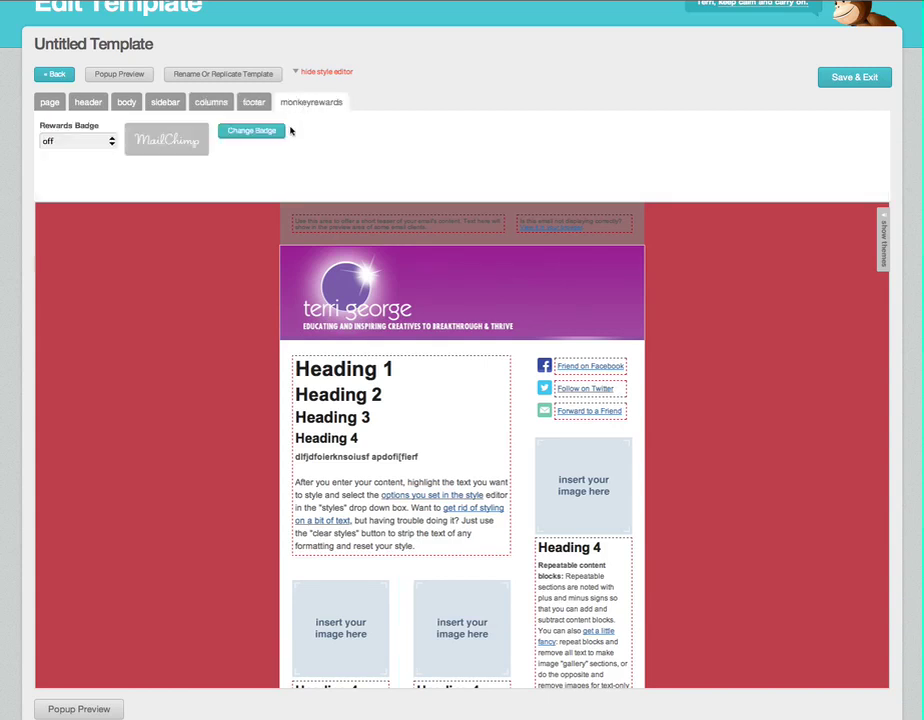
left_click(245, 106)
left_click(209, 104)
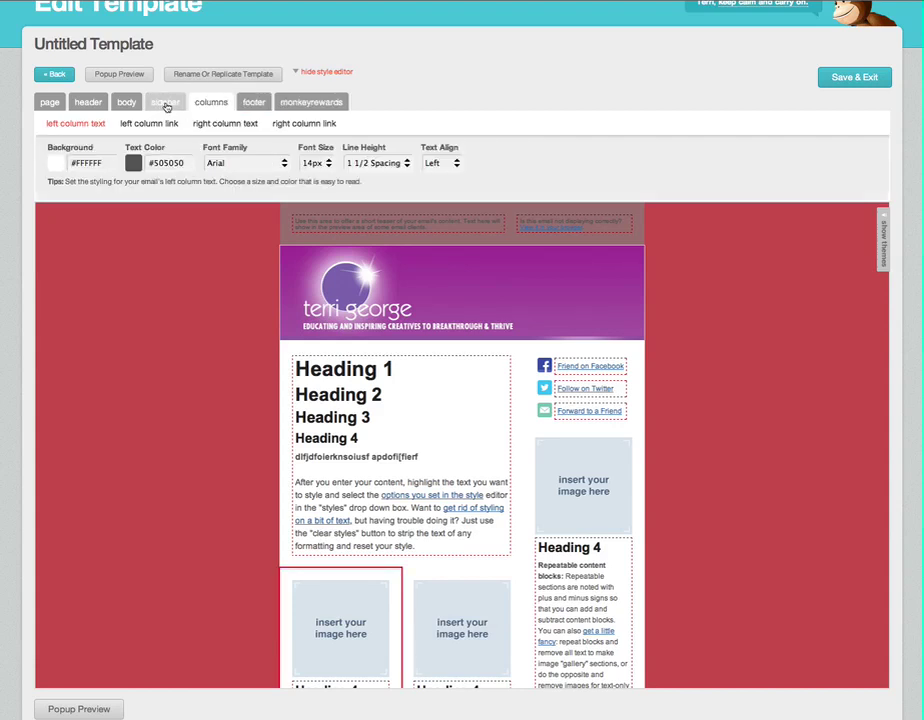
left_click(165, 104)
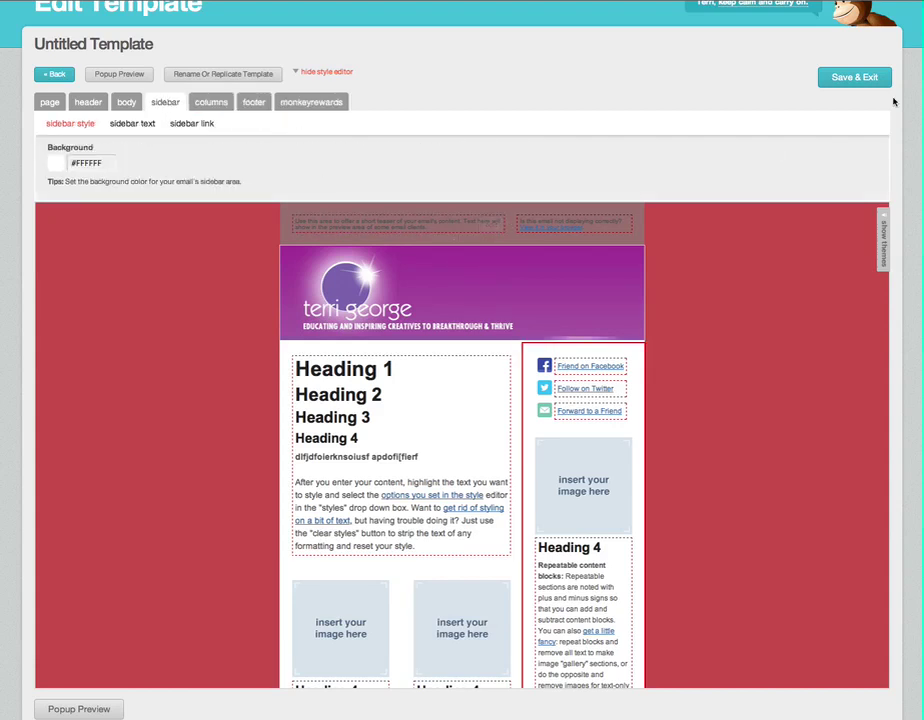
- Save the finished template to My Templates under the name "Test Template"
left_click(848, 80)
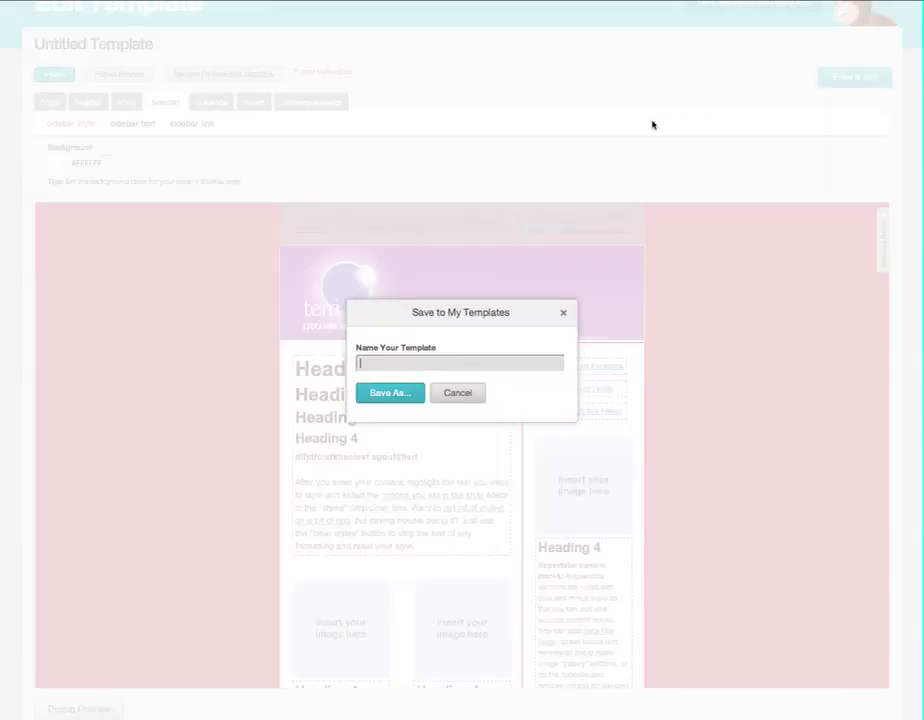
type("Test Template")
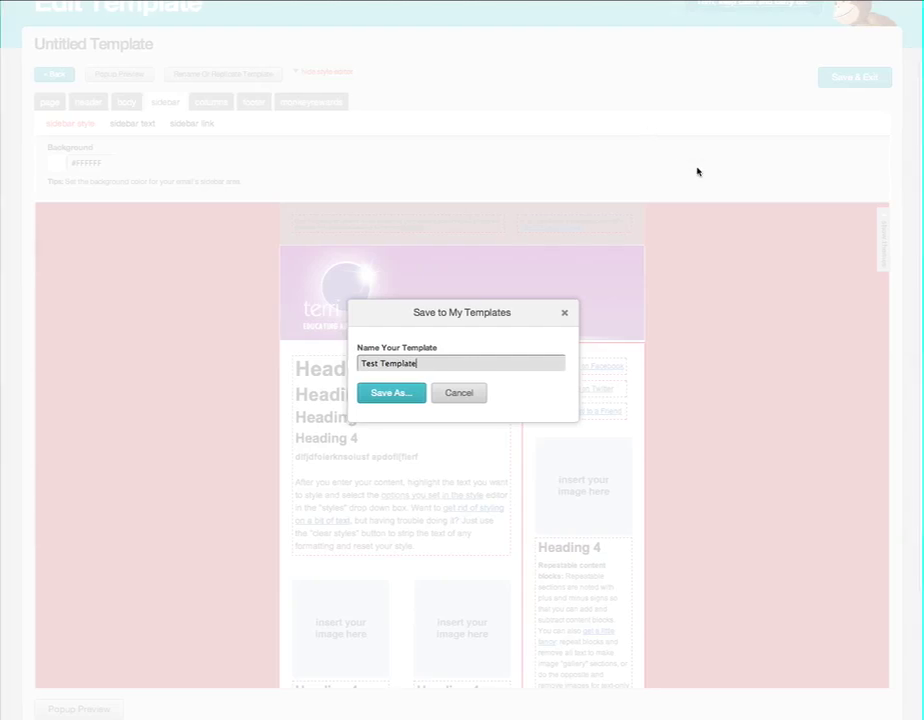
left_click(417, 393)
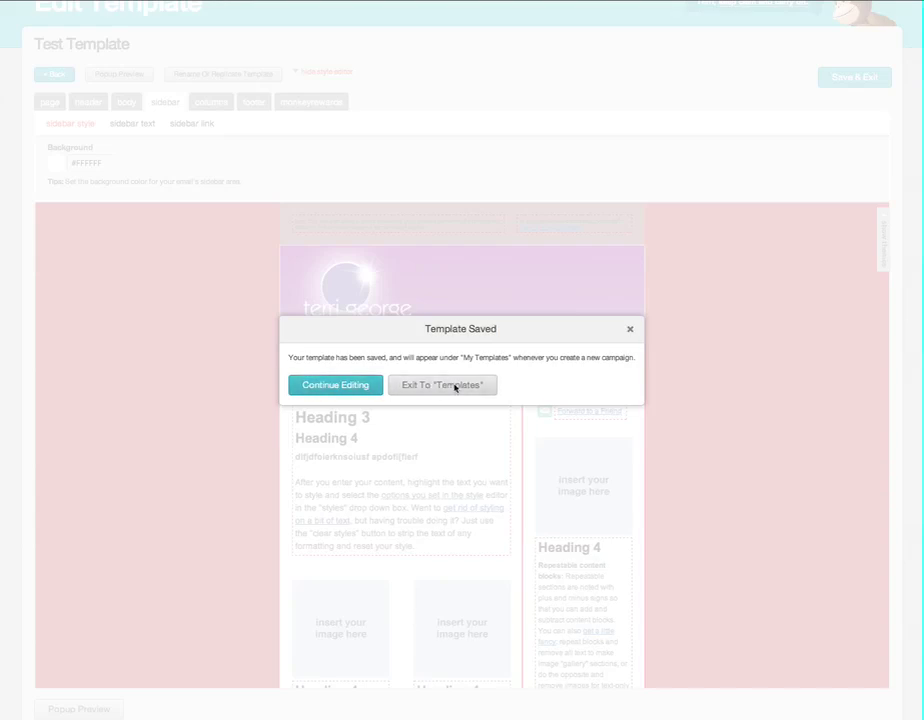
- Exit the template editor and find Test Template among the saved templates in My Templates to check its available actions
left_click(455, 386)
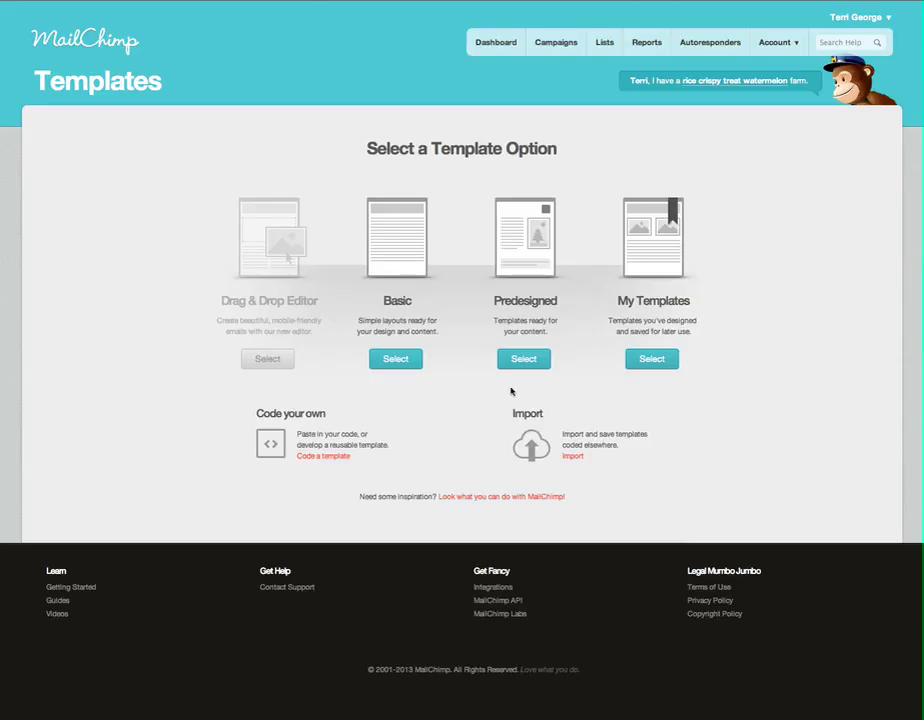
left_click(652, 358)
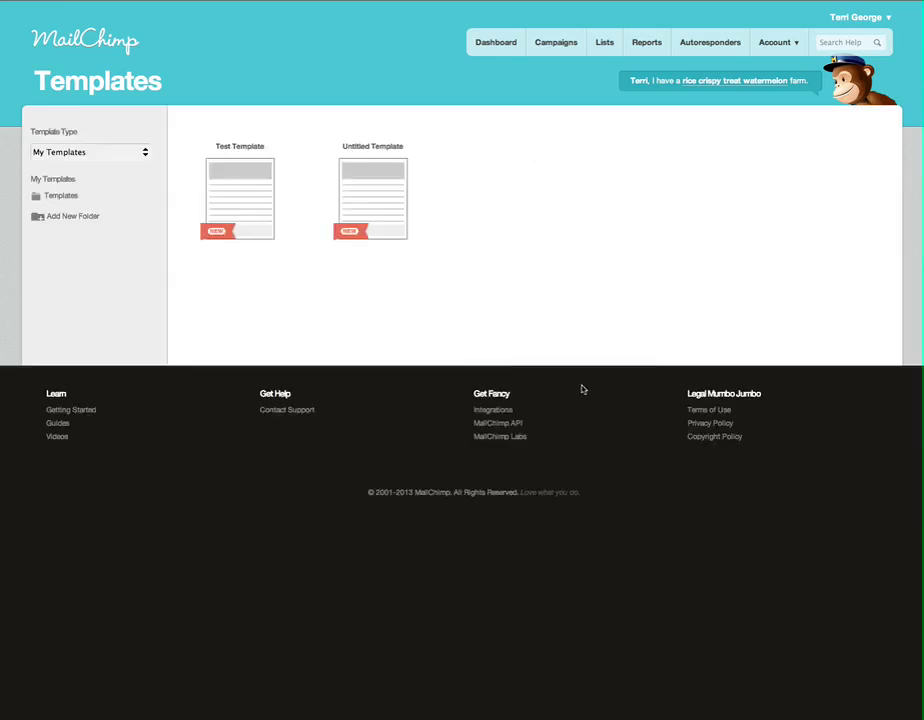
mouse_move(240, 175)
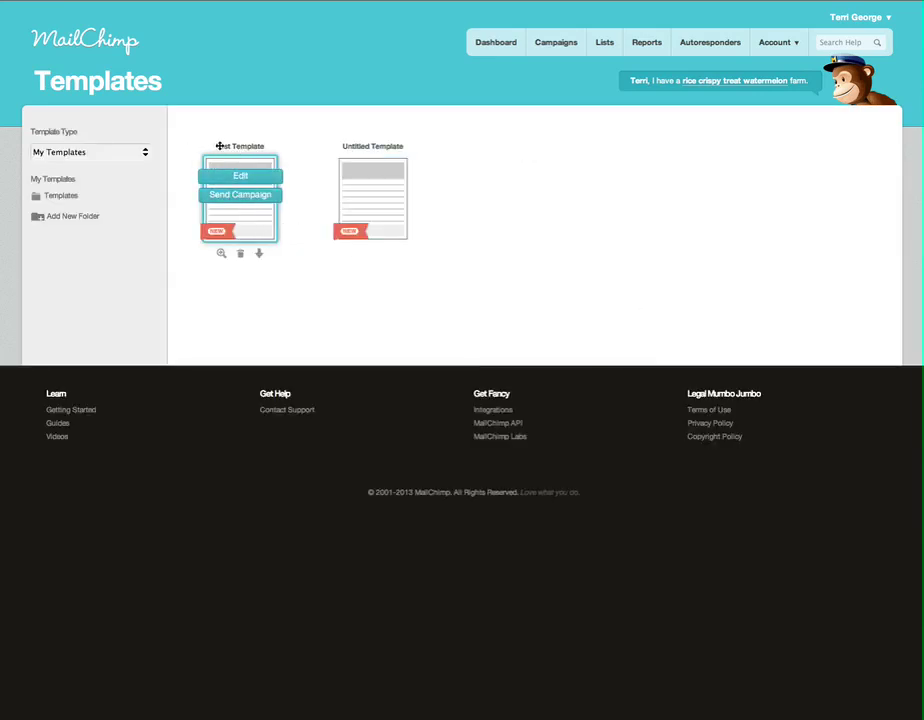